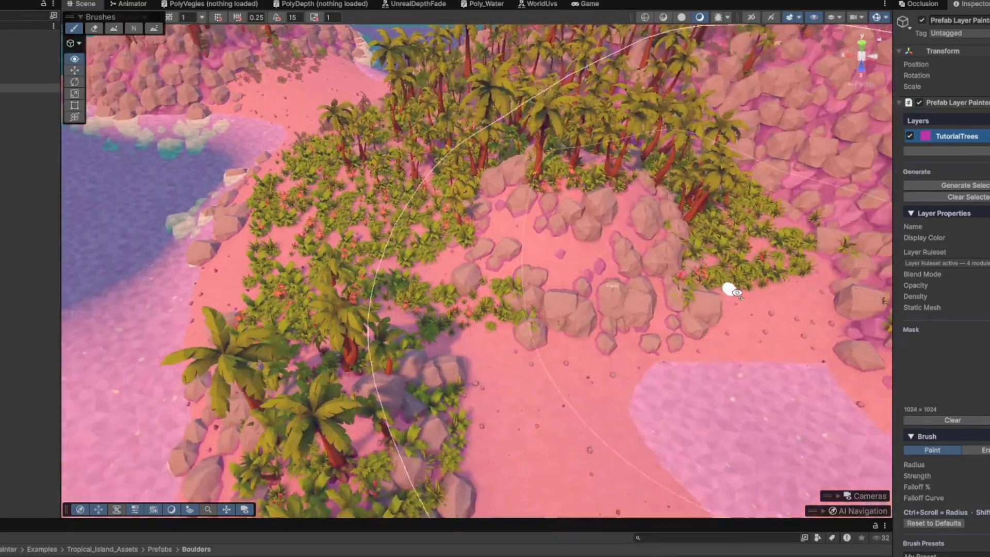
scroll(706, 287, up, 3)
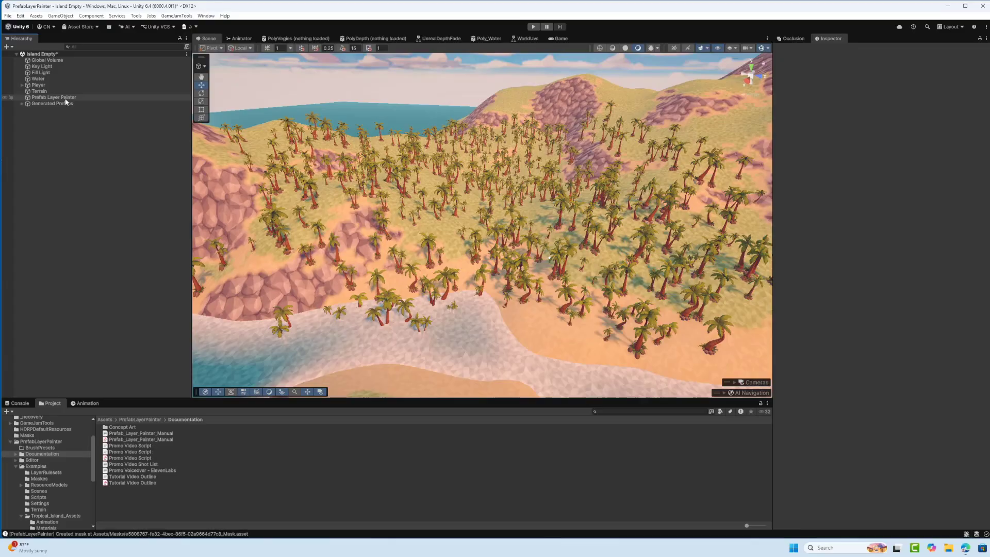
Step: Open the layer ruleset of the Prefab Layer Painter's TutorialTrees layer and expand its Terrain Tree Scatter module
click(57, 97)
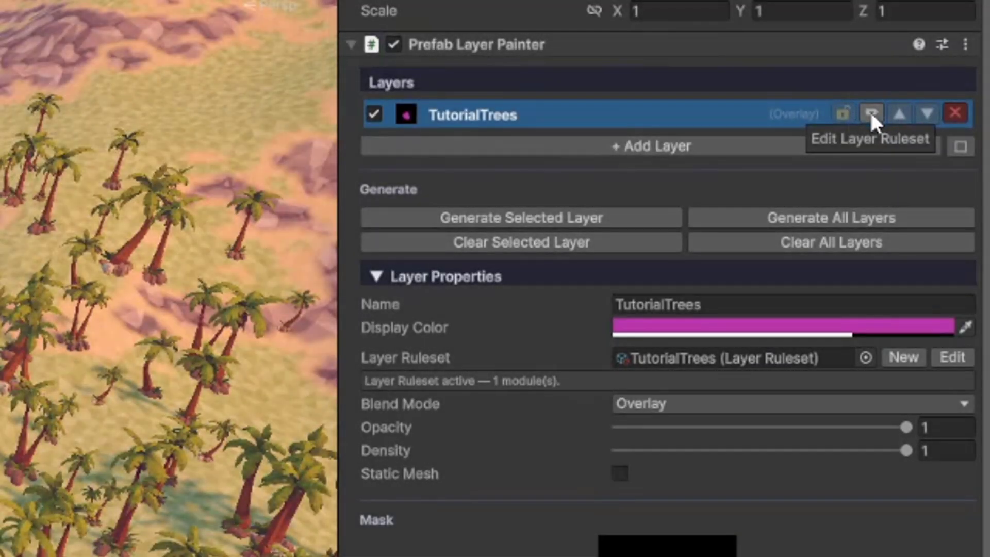
click(870, 113)
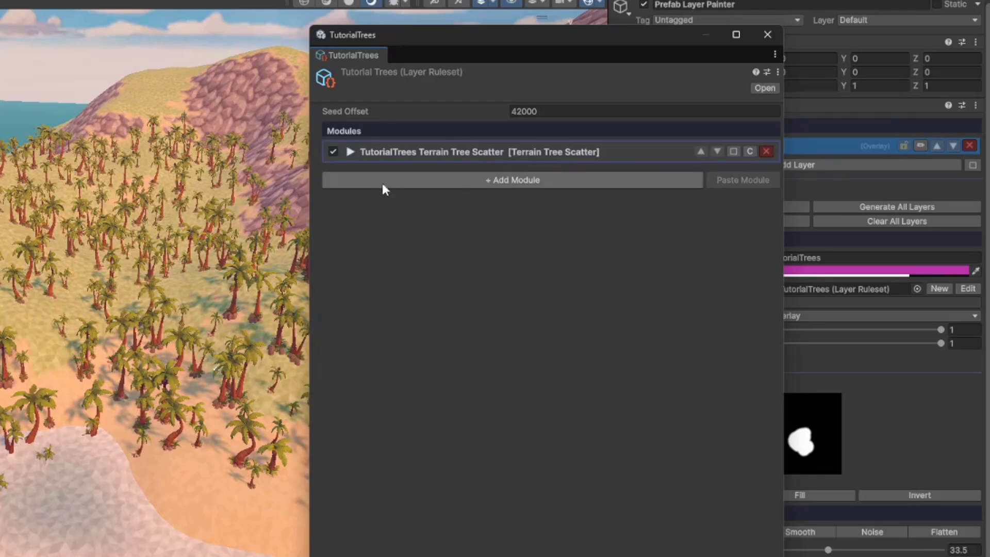
click(350, 152)
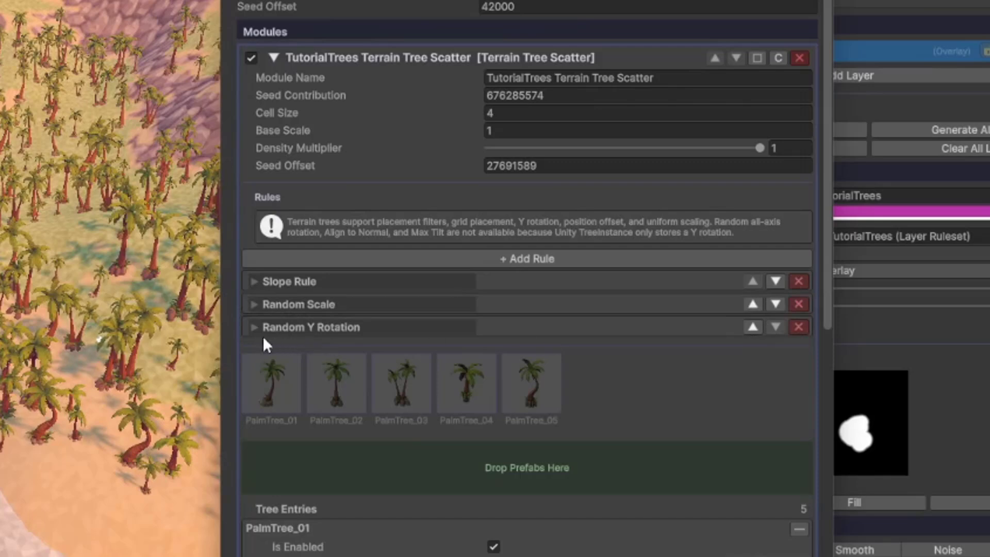
Step: Examine the settings of the Slope Rule, Random Scale and Random Y Rotation, collapsing each rule again
click(256, 282)
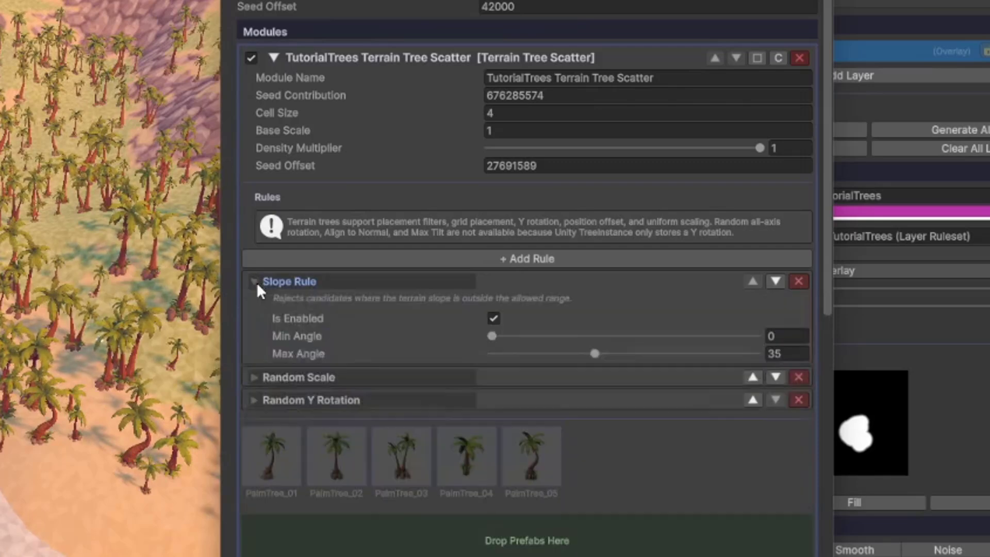
click(255, 377)
click(255, 471)
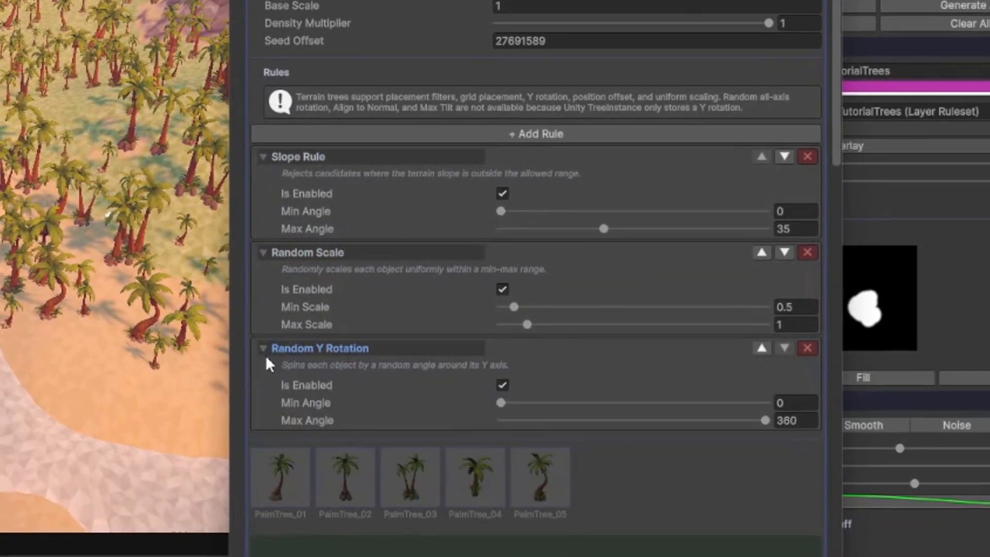
click(263, 348)
click(263, 252)
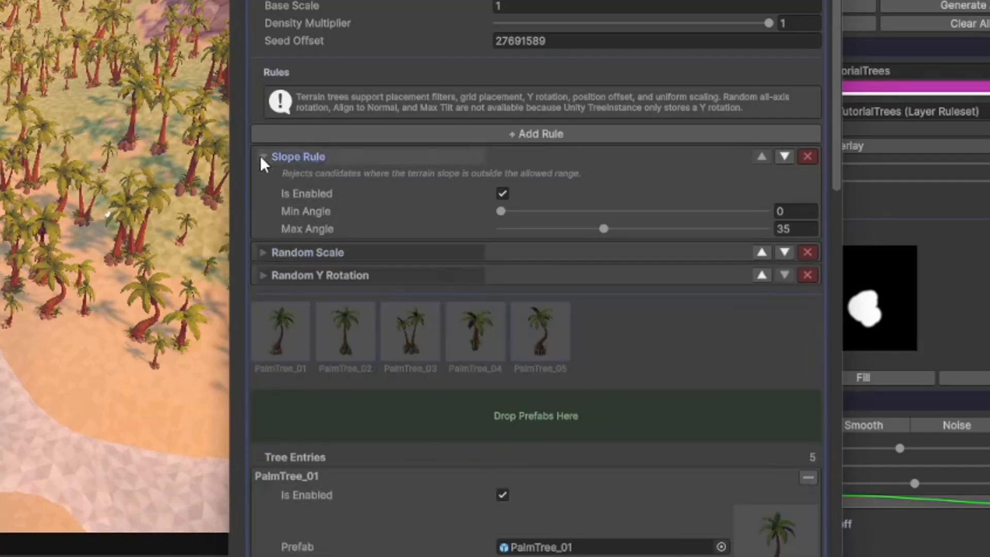
click(262, 157)
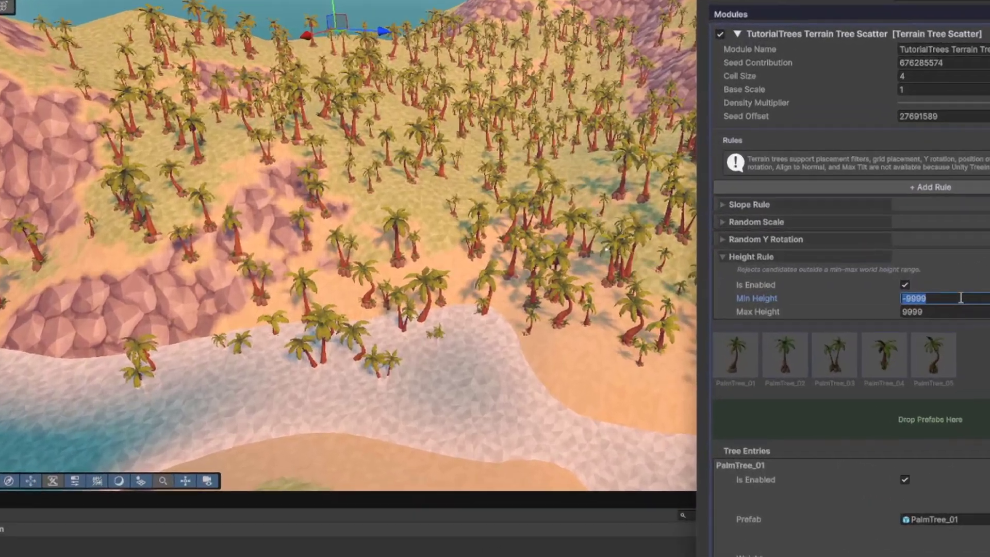
Step: Add a Height Rule for placement to the TutorialTrees Terrain Tree Scatter module
text(30)
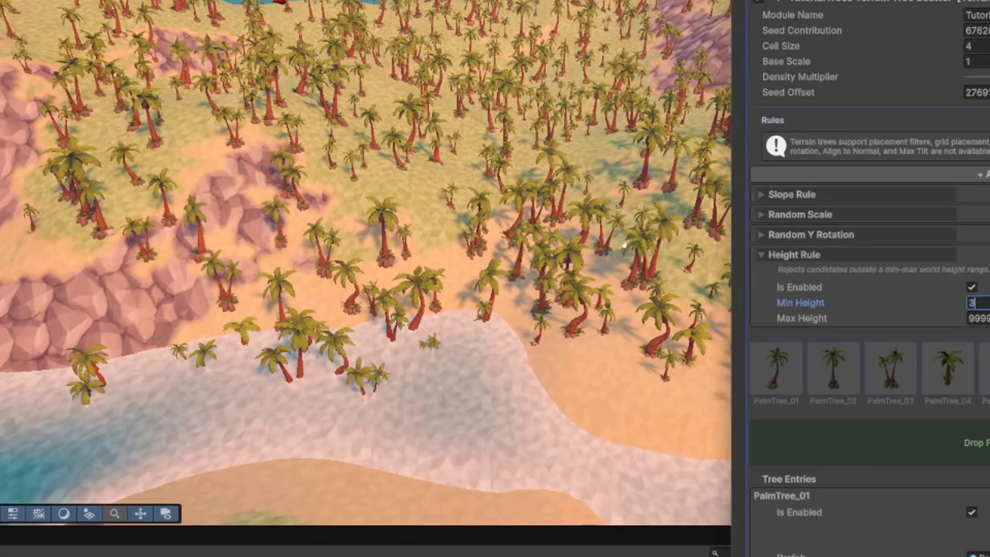
click(484, 160)
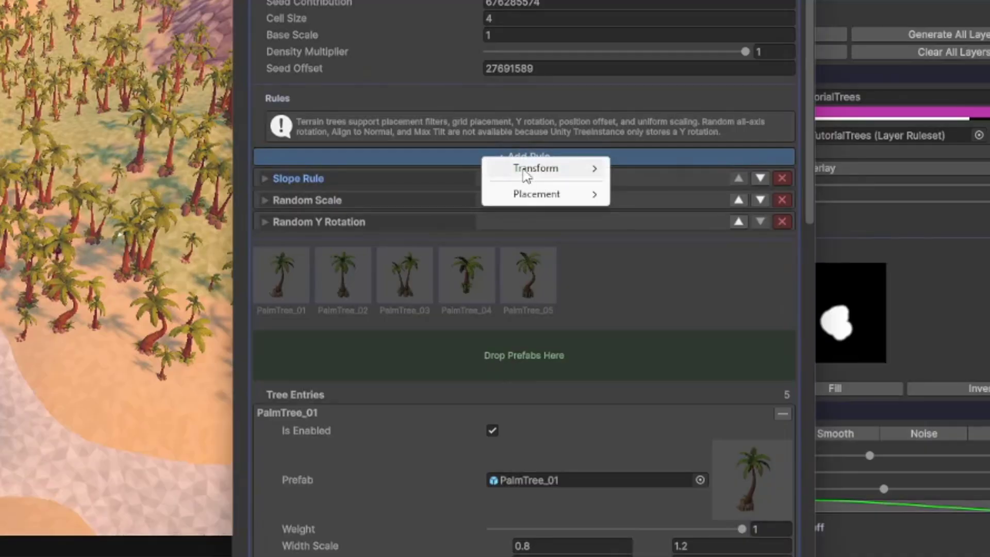
mouse_move(523, 199)
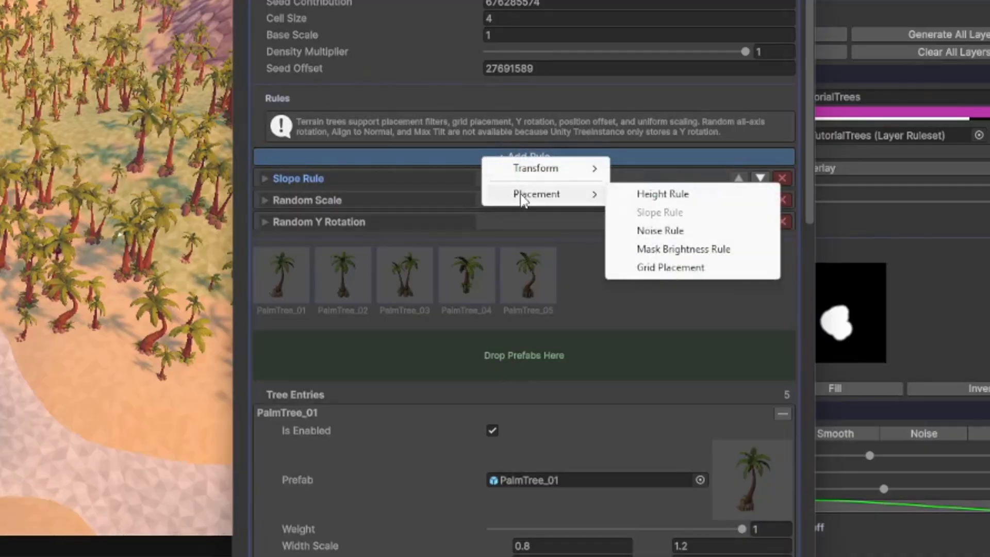
click(648, 194)
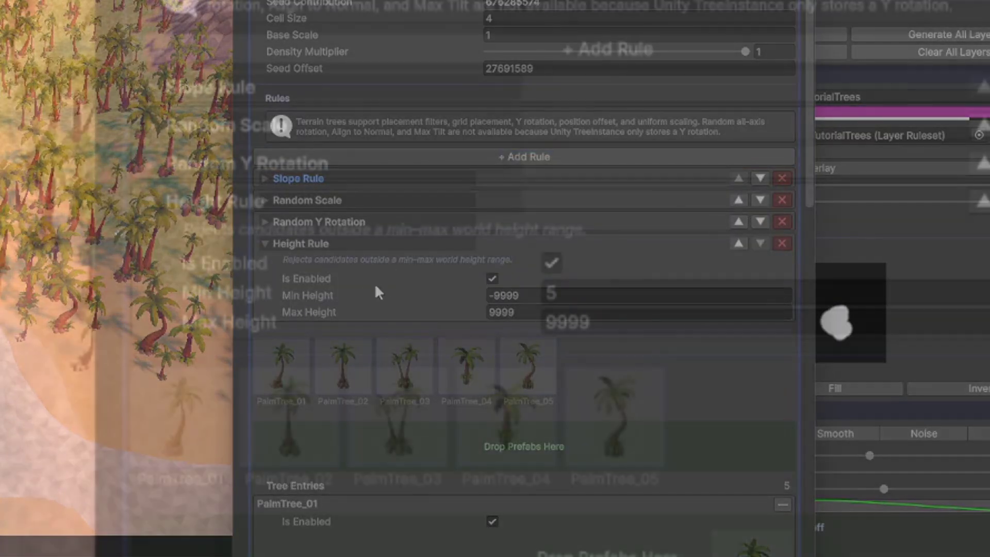
Step: Set the Height Rule's minimum height to 10 and regenerate the TutorialTrees layer
click(627, 303)
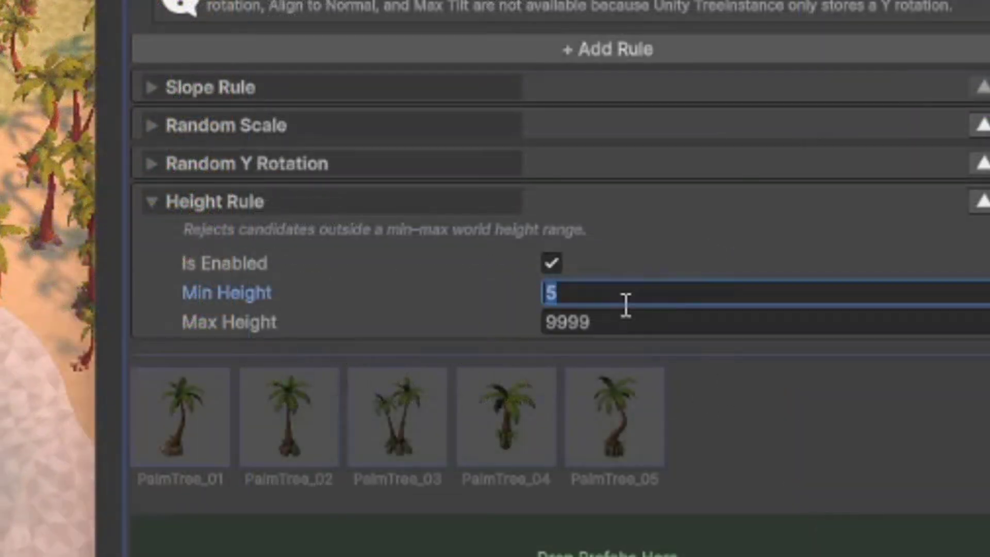
text(10)
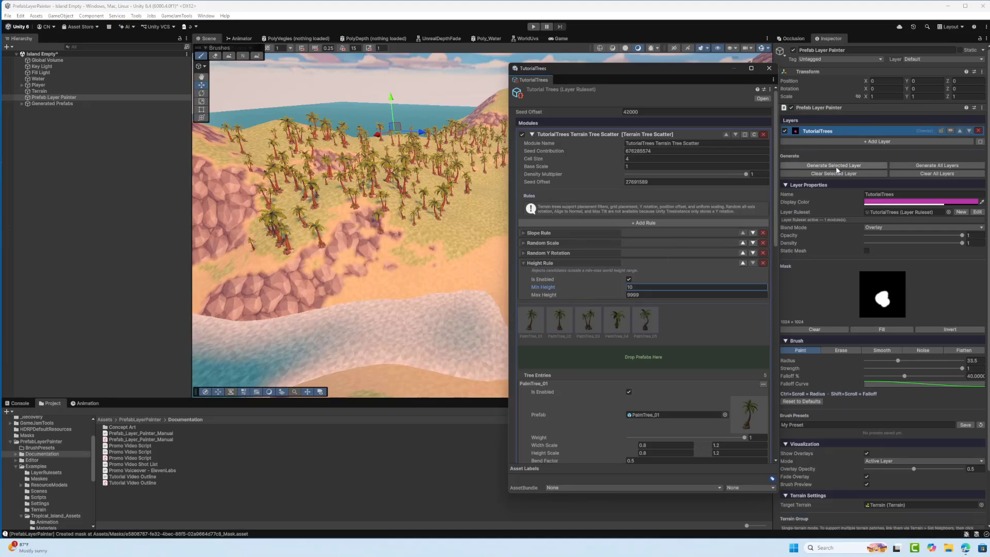
click(836, 166)
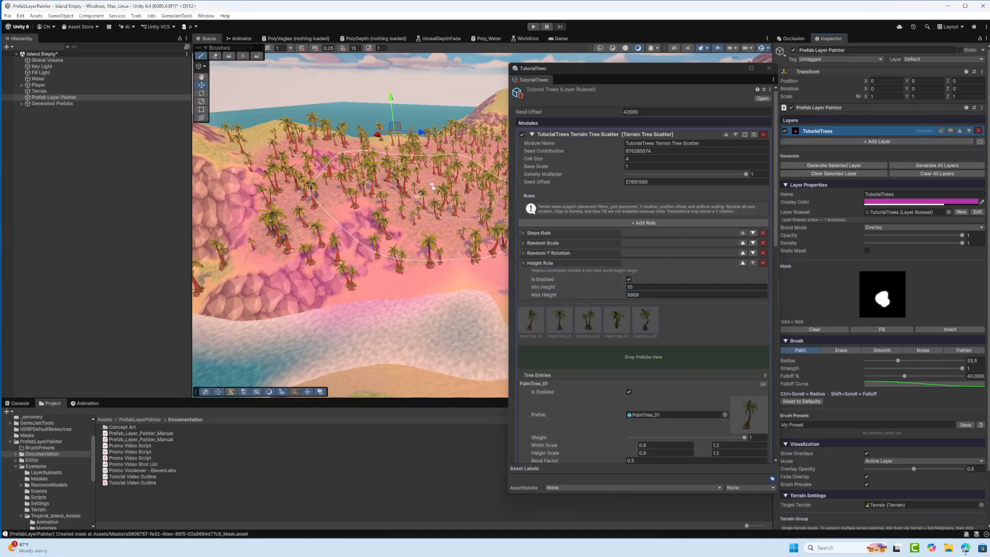
Step: Paint the TutorialTrees layer mask across the steep rocky hillside above the water
right_drag(372, 154, 405, 148)
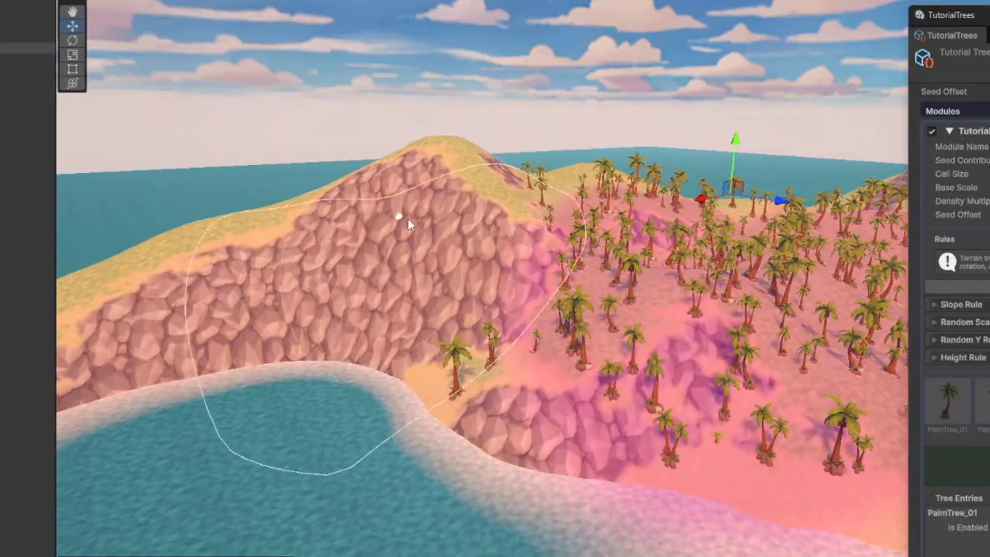
mouse_move(407, 222)
mouse_down()
mouse_move(459, 223)
mouse_move(262, 227)
mouse_move(421, 197)
mouse_move(618, 248)
mouse_move(541, 266)
mouse_up()
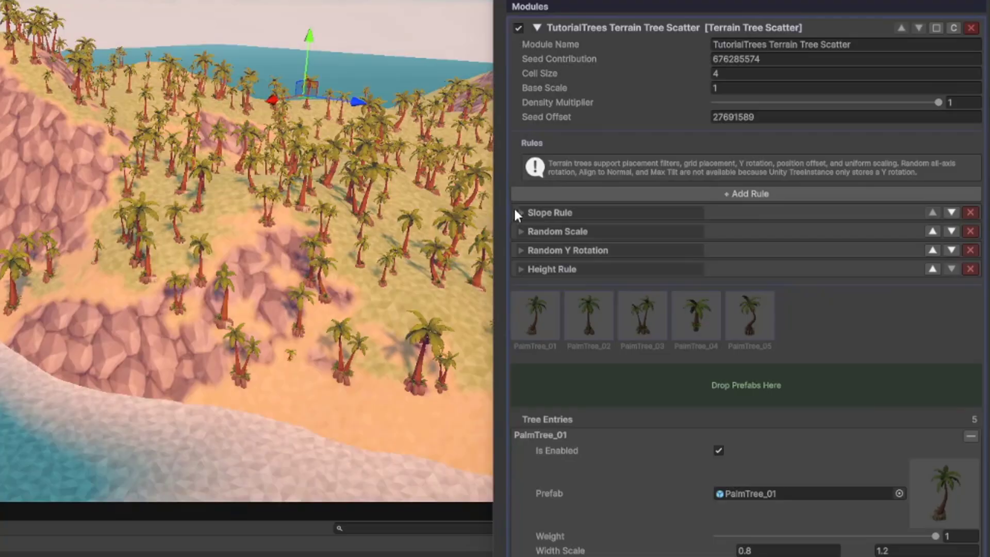
Step: Regenerate the TutorialTrees layer with the Slope Rule disabled, and again with the rule re-enabled
click(519, 212)
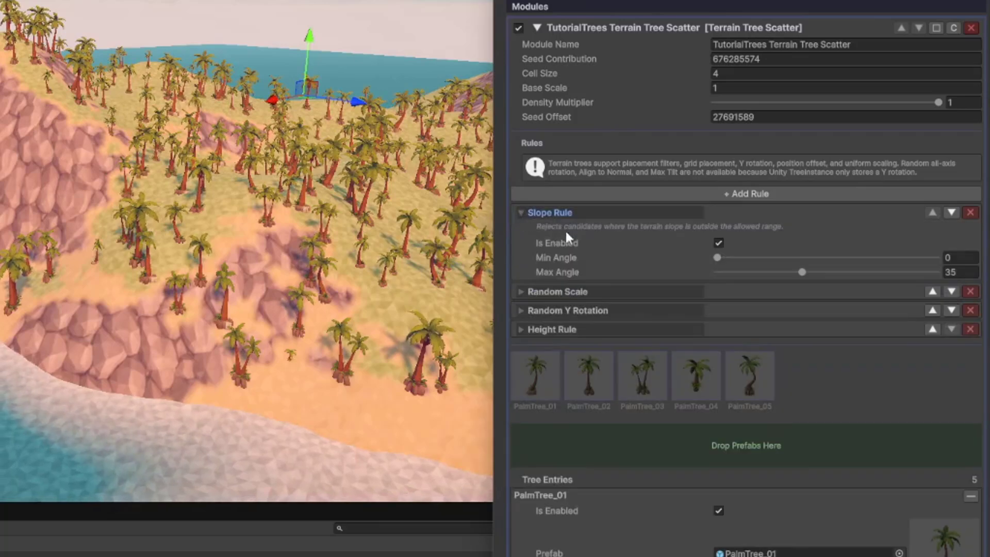
click(718, 242)
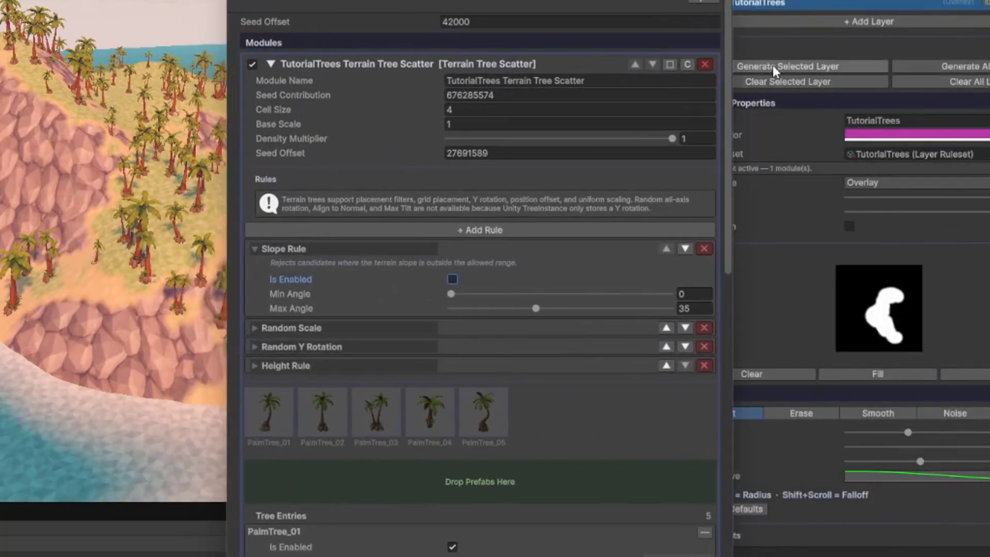
click(774, 69)
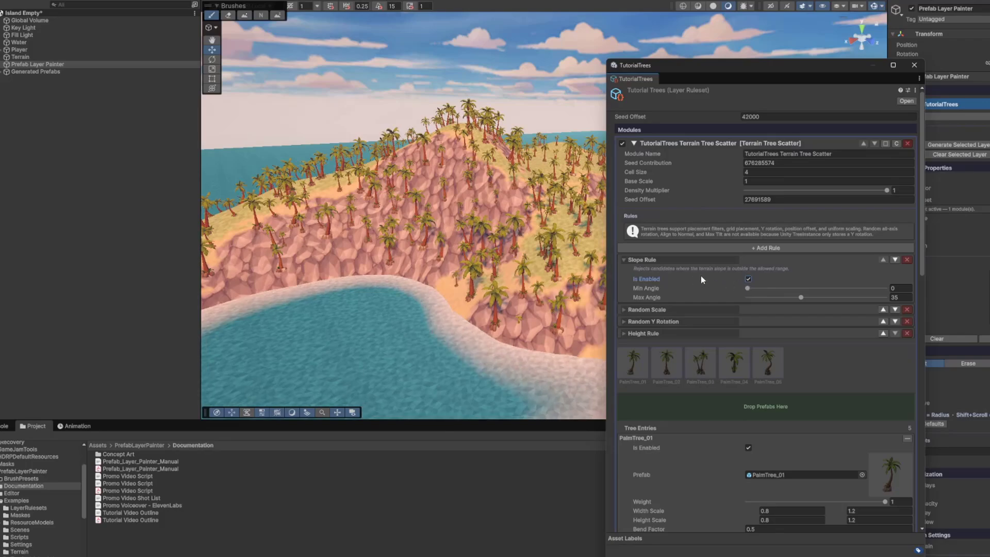
click(958, 147)
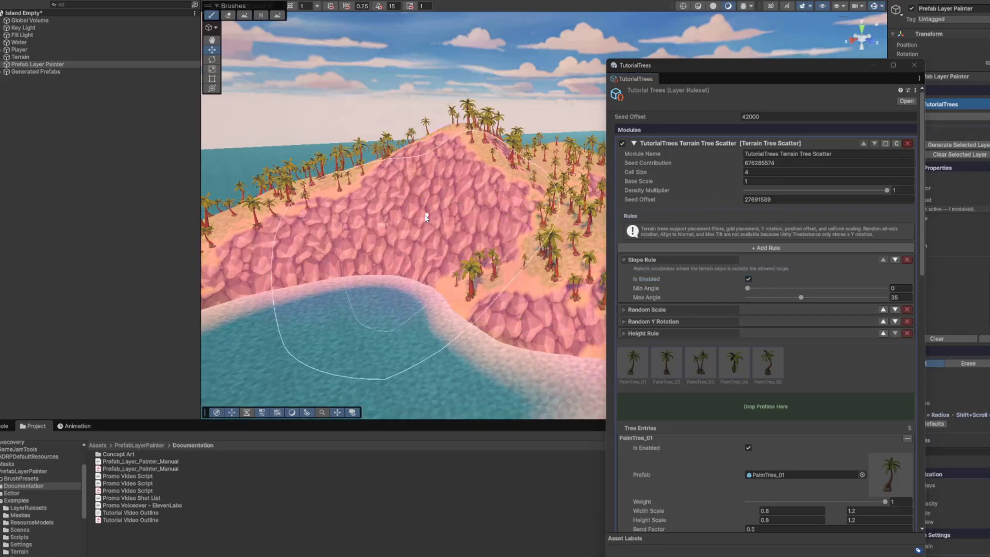
Step: Set the tree scatter module's cell size to 3, regenerate the layer and inspect the palm density
right_drag(427, 216, 523, 200)
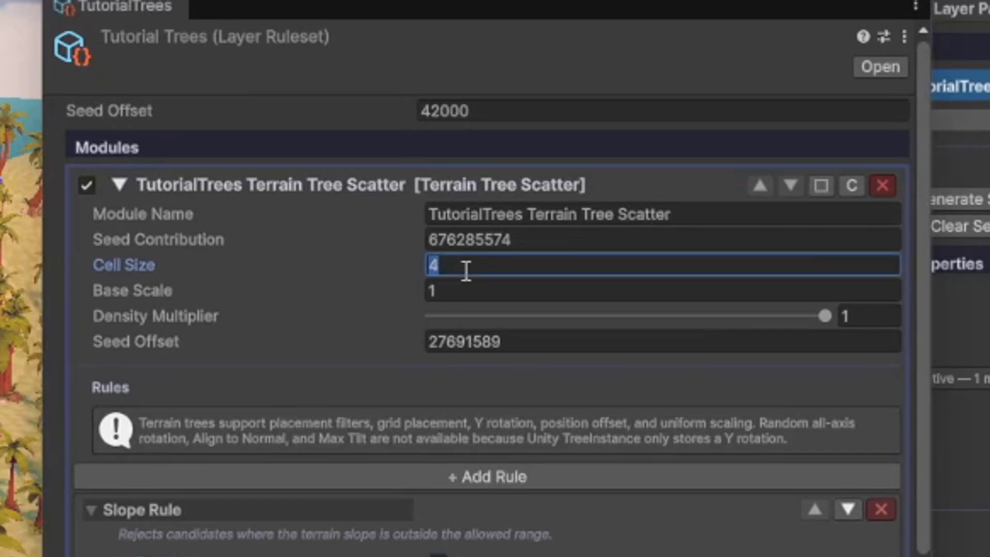
text(3)
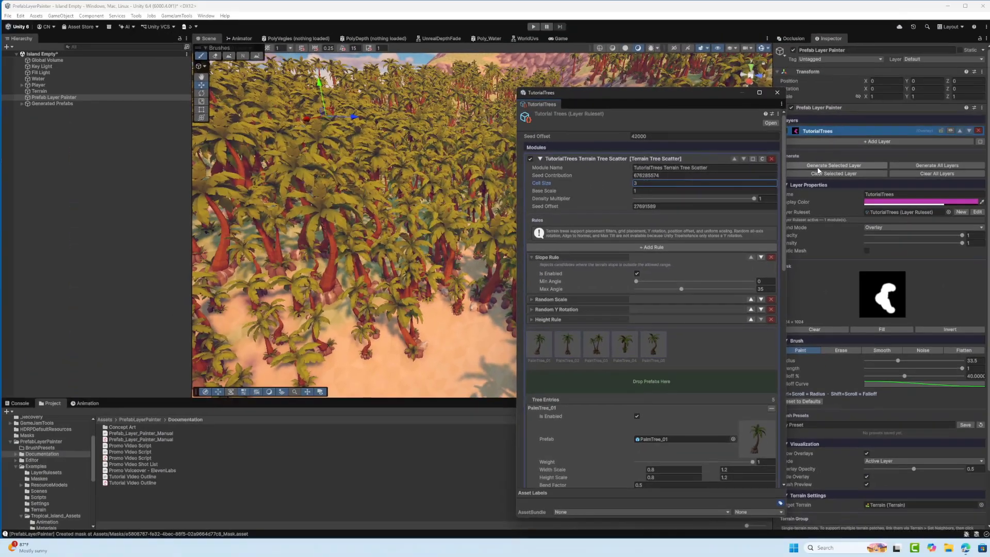
click(817, 167)
right_drag(371, 186, 199, 157)
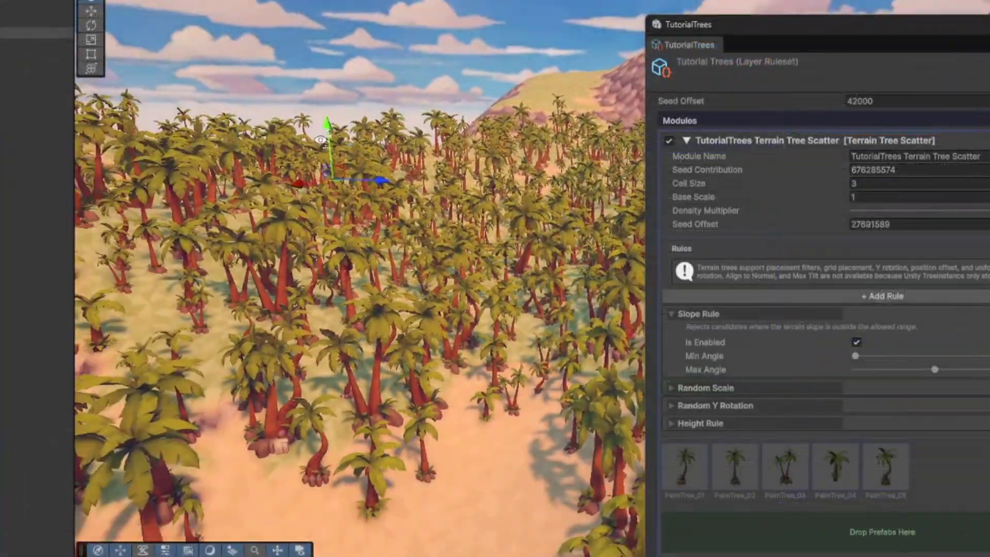
right_drag(335, 167, 300, 150)
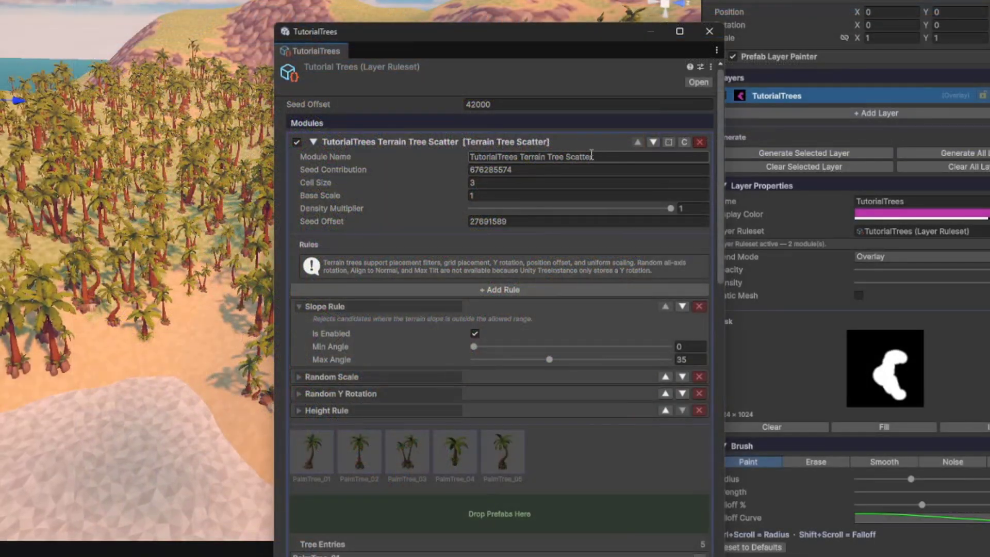
Step: Rename the existing palm scatter module as Palm Trees
click(610, 157)
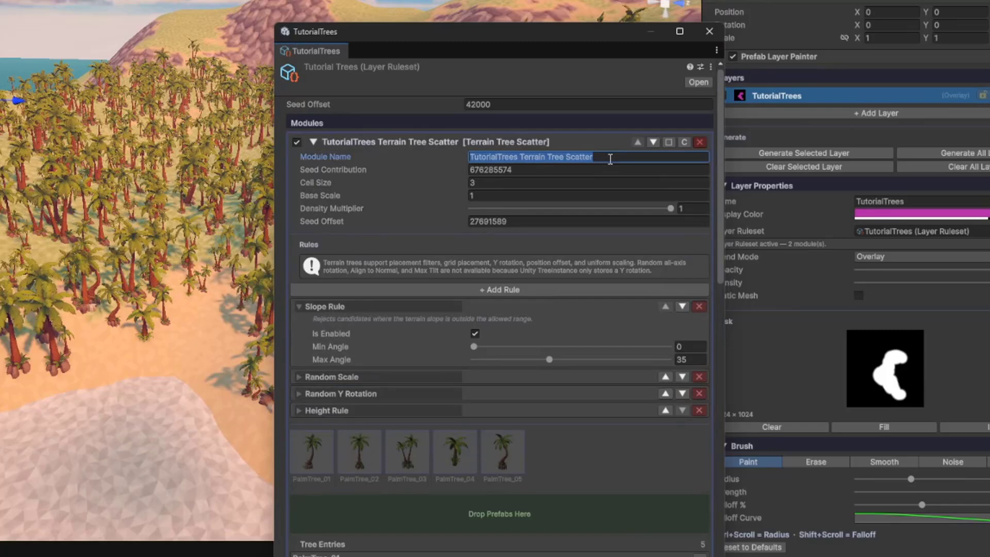
text(Palm )
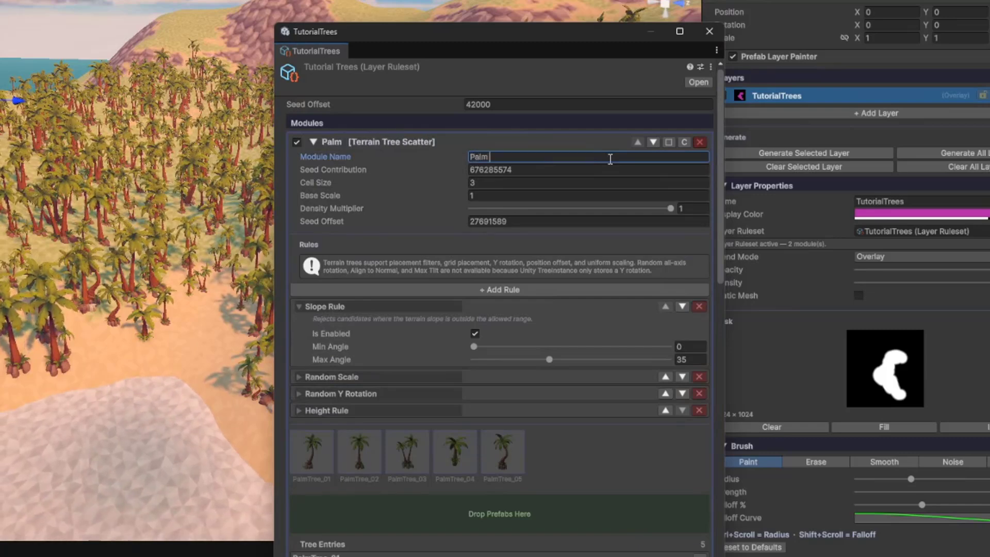
text(Trees)
key(BackSpace)
text(es)
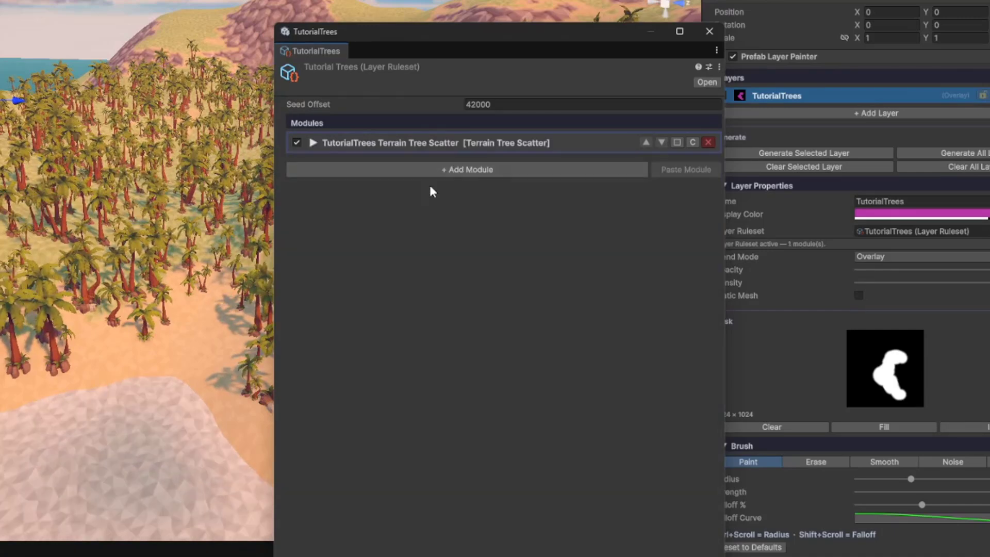
Step: Add a second Terrain Tree Scatter module to the ruleset and name it Bushes
click(430, 170)
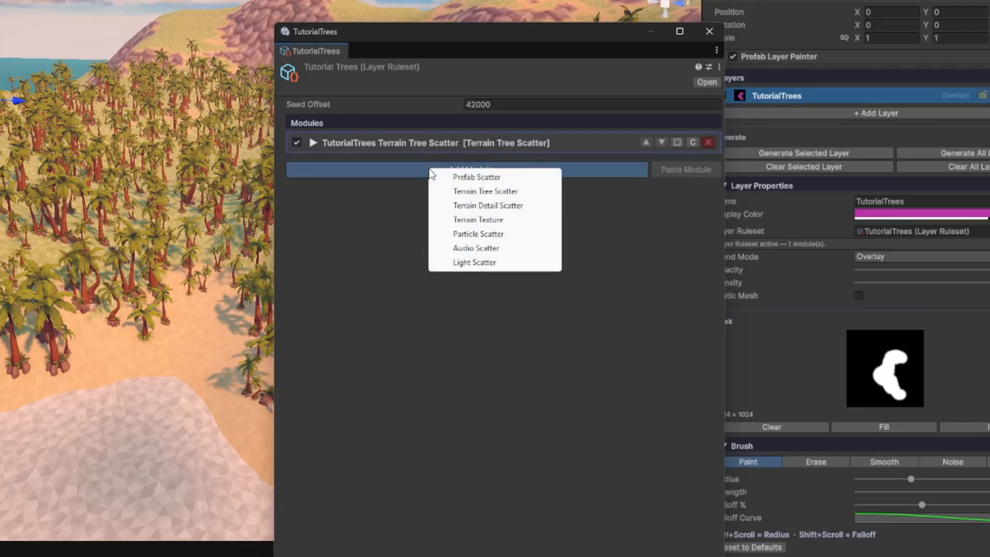
click(480, 192)
click(611, 182)
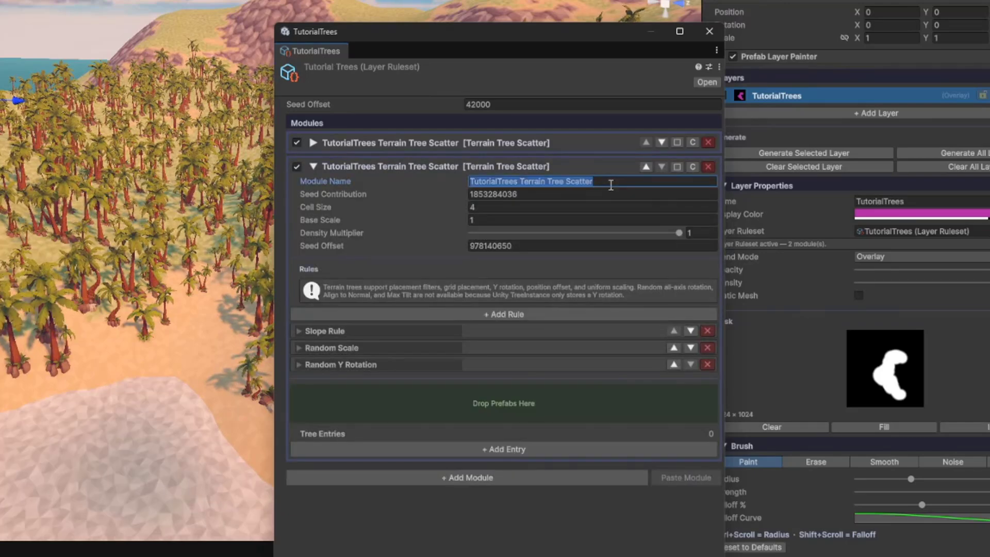
text(Bushe)
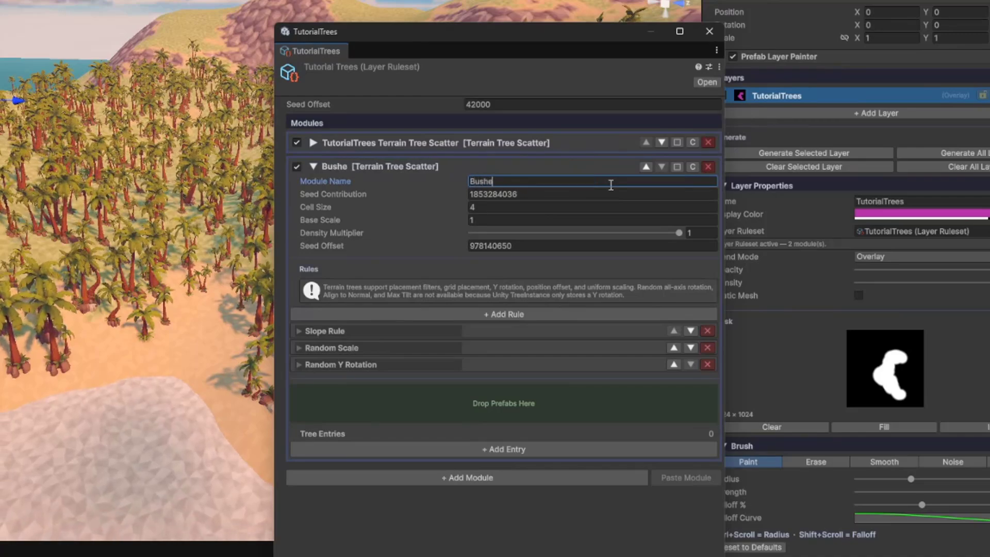
text(s)
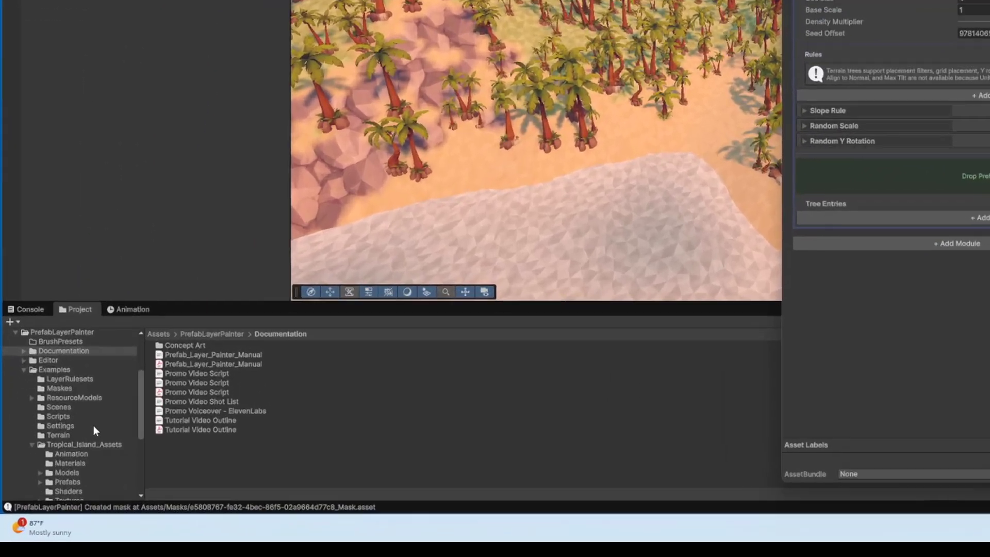
Step: Open the Vegetation prefab folder inside Tropical_Island_Assets and find the Plant prefabs
scroll(88, 438, down, 2)
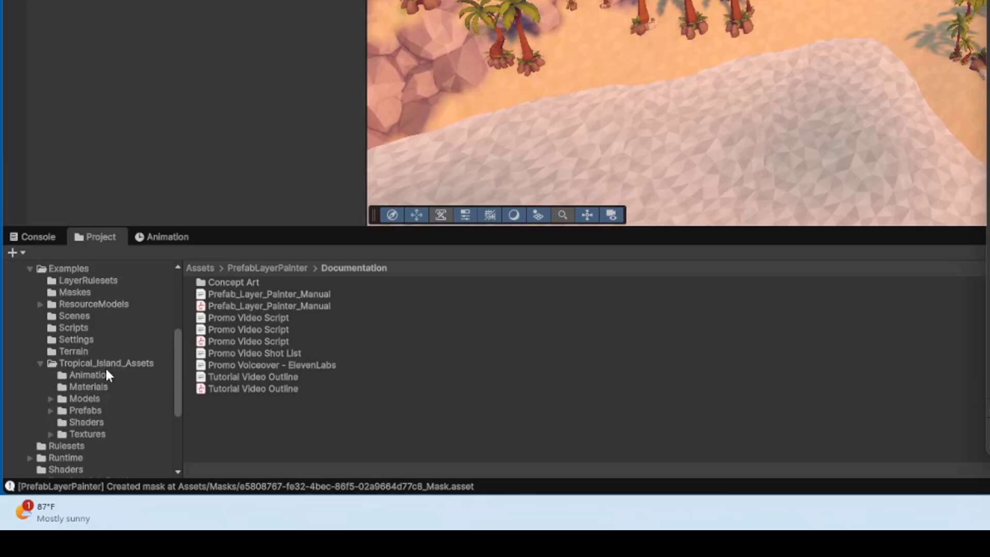
scroll(109, 371, down, 5)
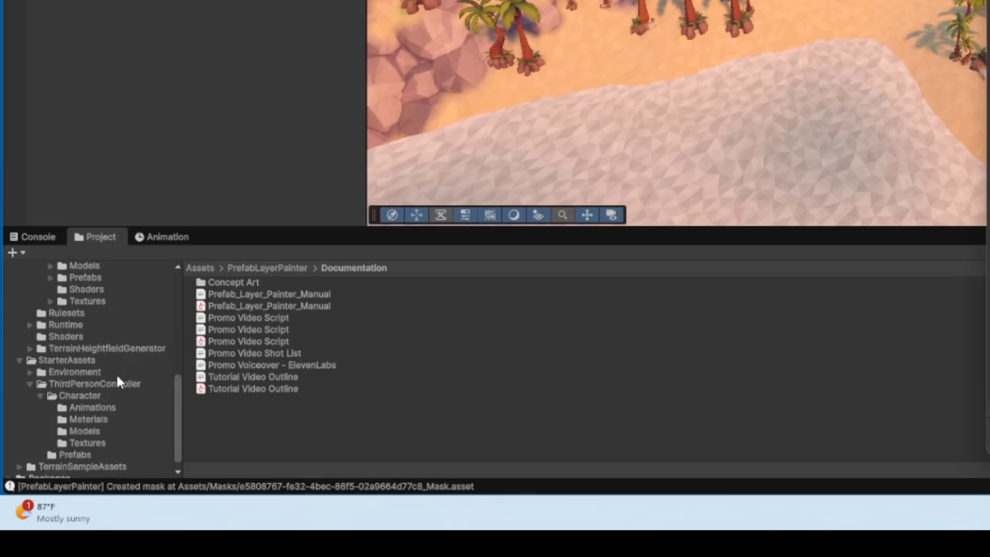
scroll(122, 376, up, 3)
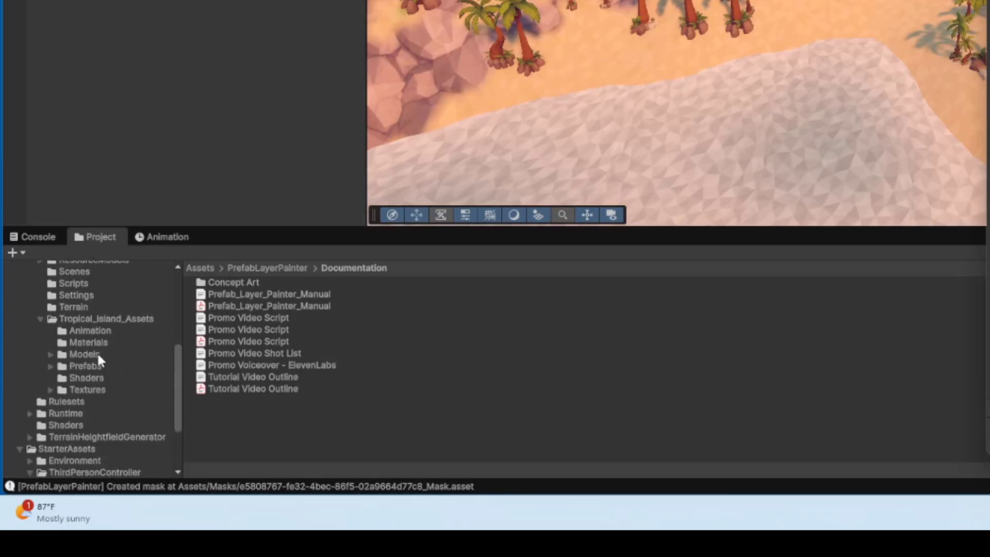
click(93, 366)
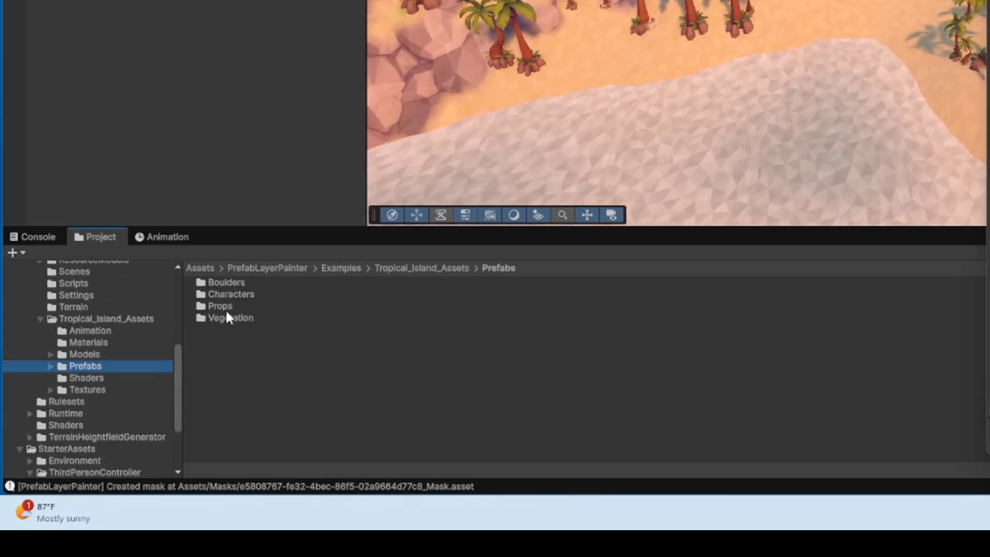
double_click(227, 317)
scroll(302, 325, down, 2)
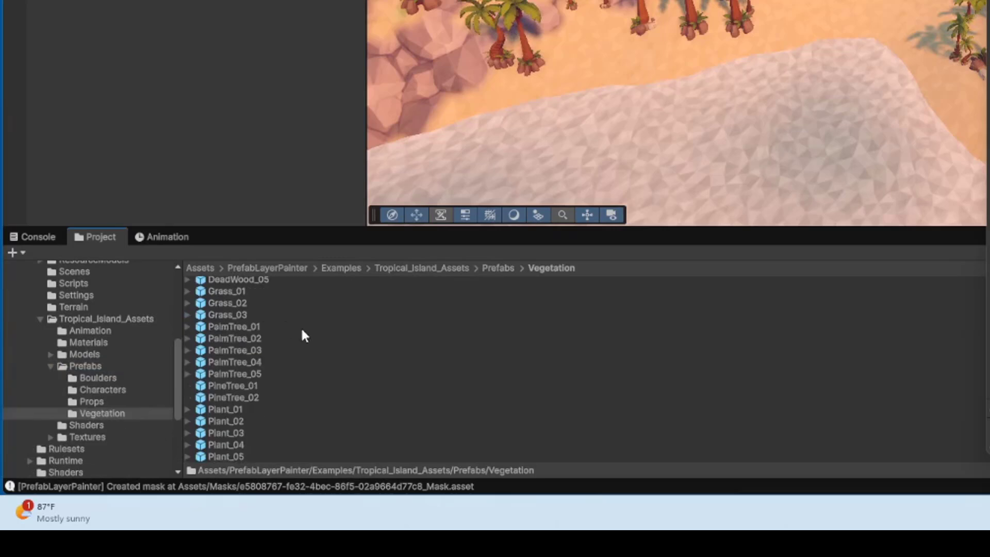
Step: Add the Plant_01 through Plant_05 prefabs to the Bushes module as tree entries and review them
click(259, 408)
shift+click(247, 454)
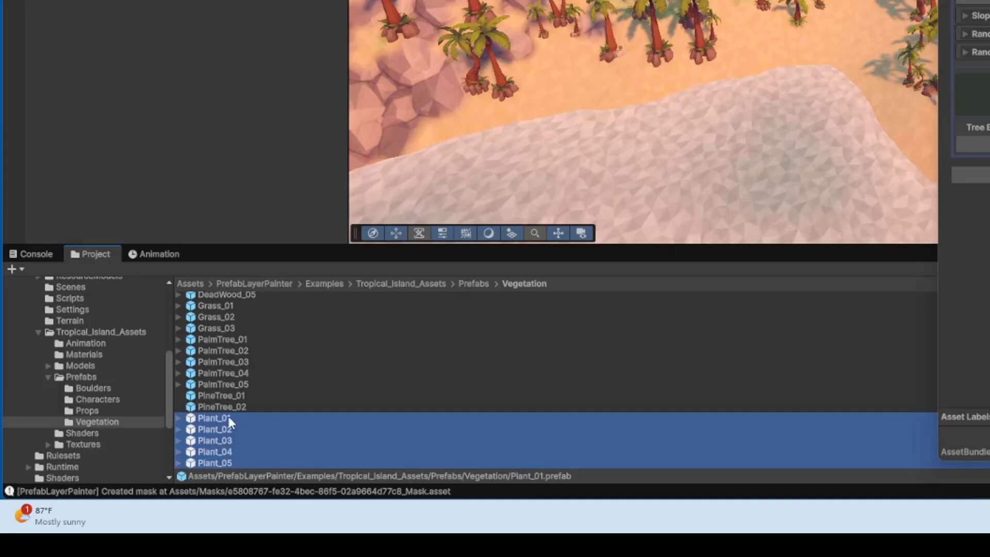
drag(227, 420, 612, 321)
scroll(695, 333, down, 10)
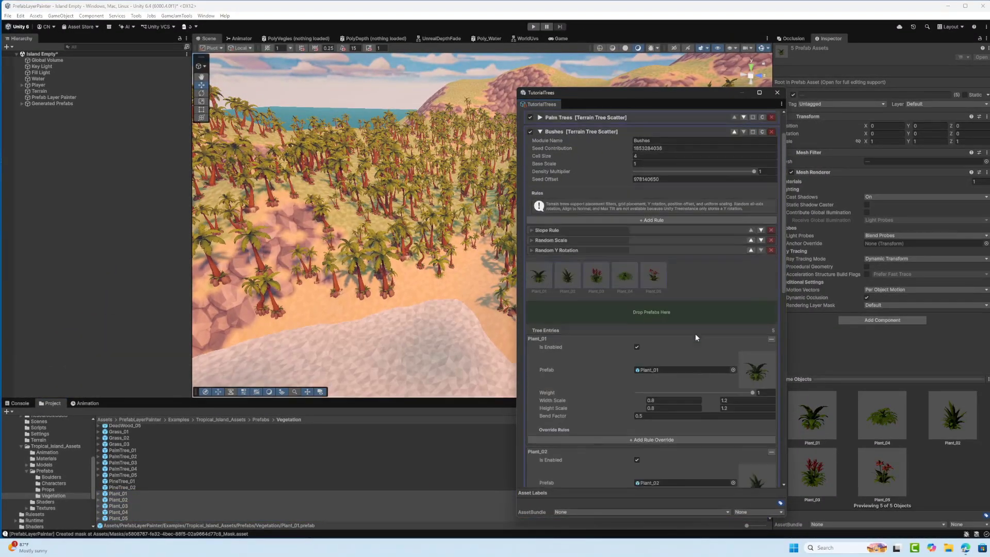
scroll(638, 318, up, 8)
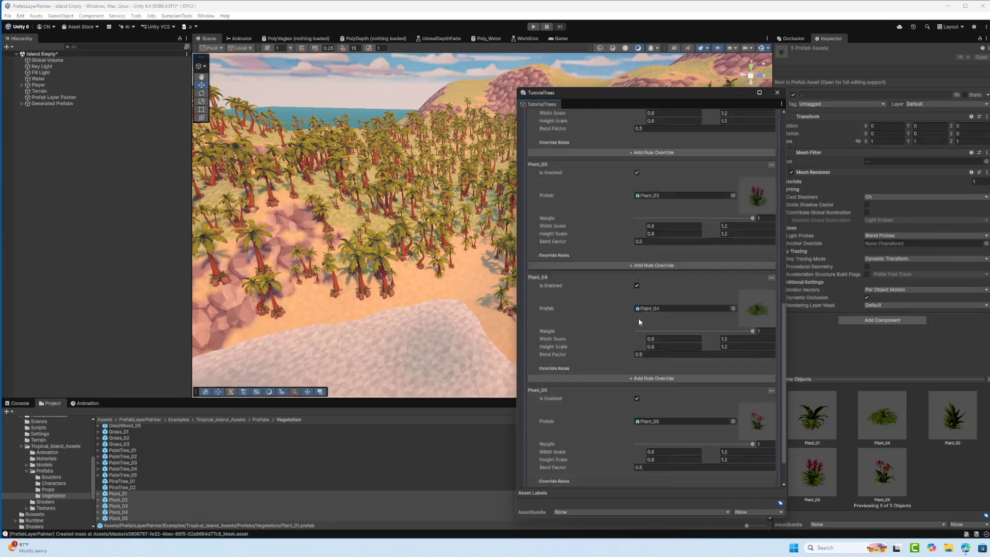
scroll(639, 318, up, 5)
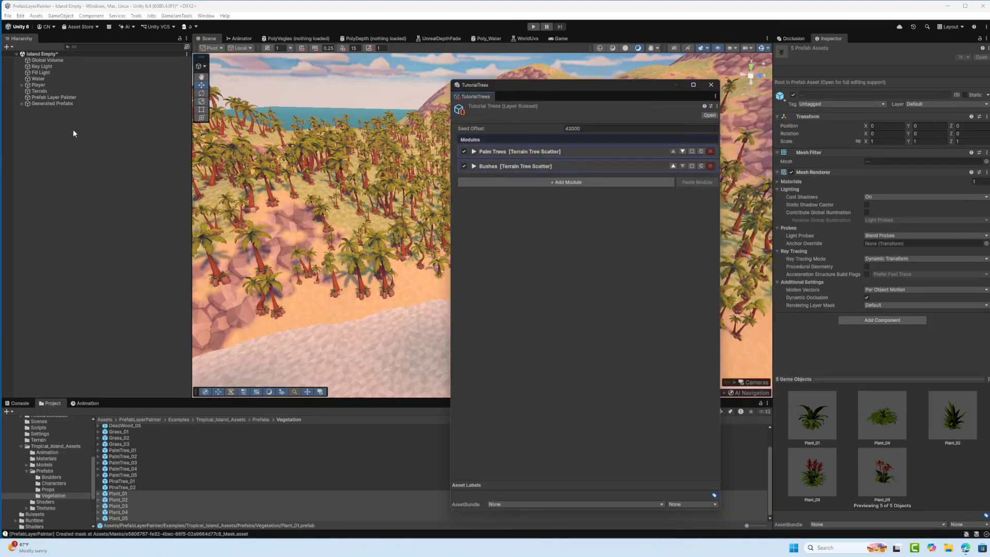
Step: Return to the Prefab Layer Painter object, regenerate the TutorialTrees layer and inspect the scattered bushes
click(79, 97)
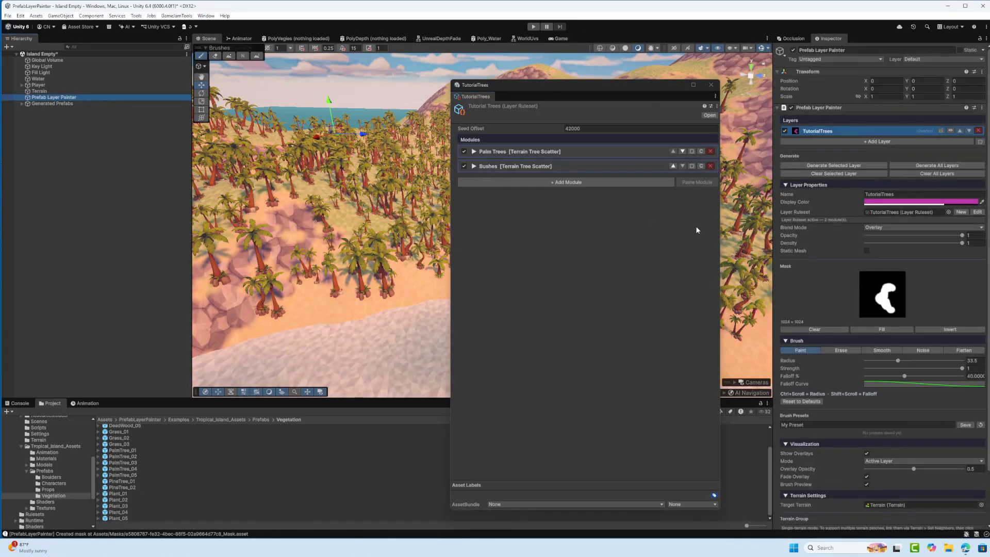
click(829, 166)
drag(518, 86, 797, 101)
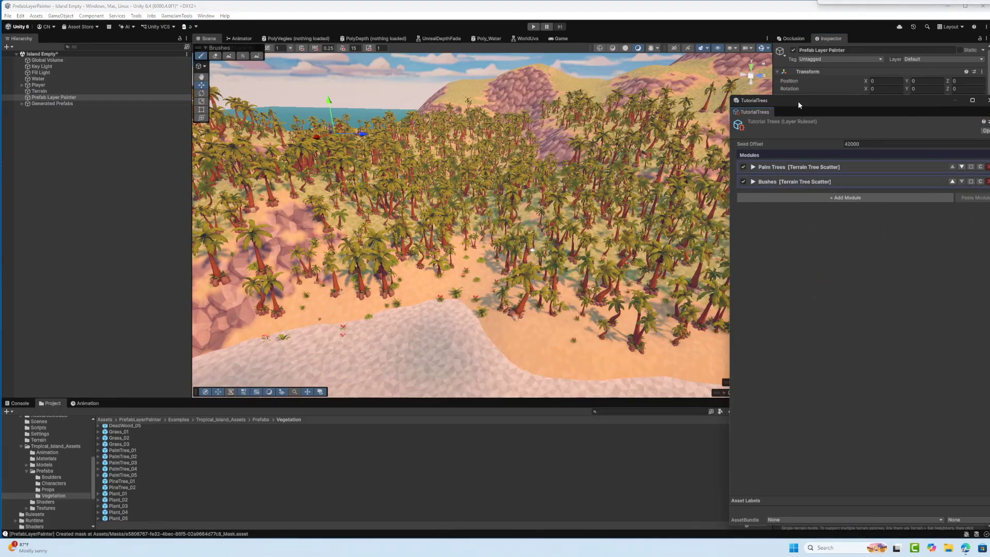
right_drag(456, 222, 542, 247)
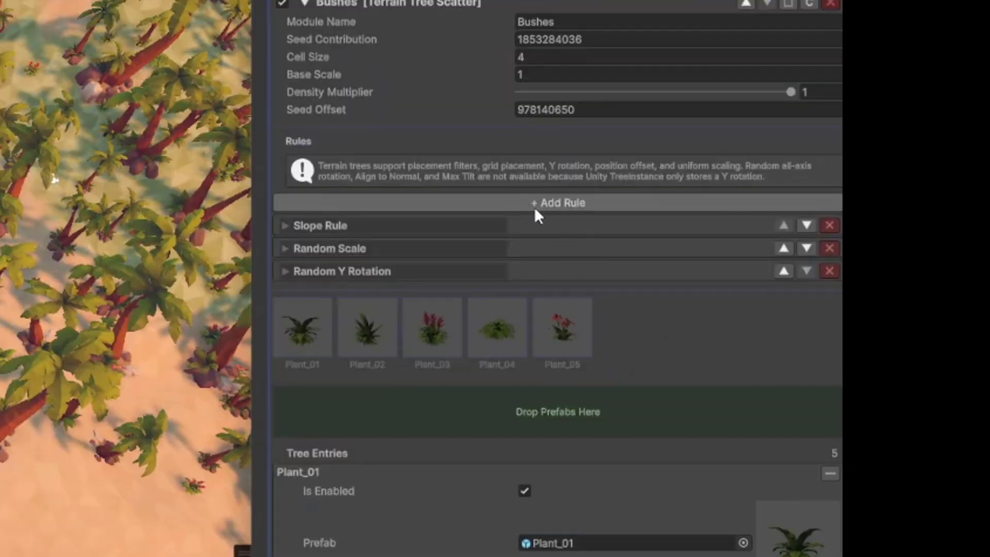
Step: Add a Height Rule with a minimum height of 10 to the Bushes module and regenerate the layer
click(535, 209)
mouse_move(570, 247)
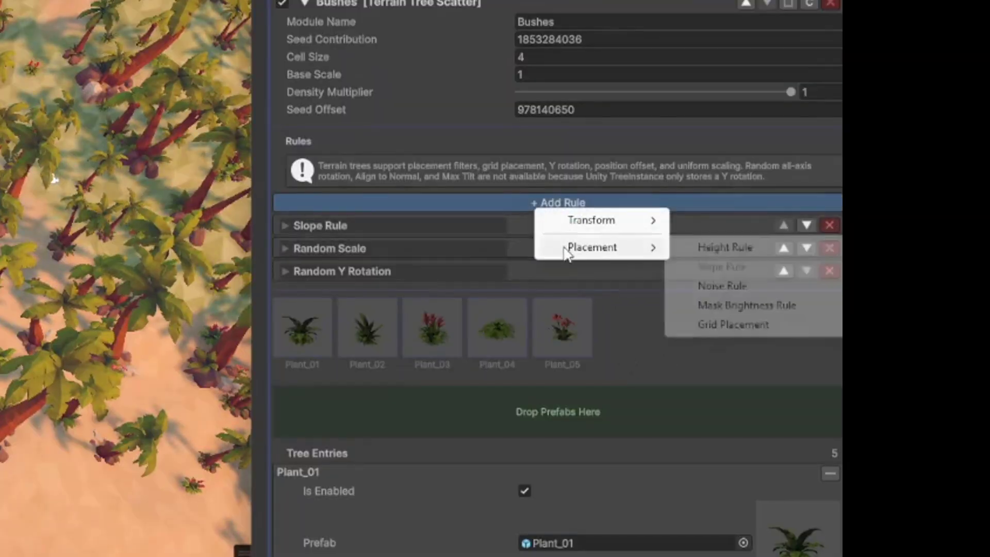
click(716, 253)
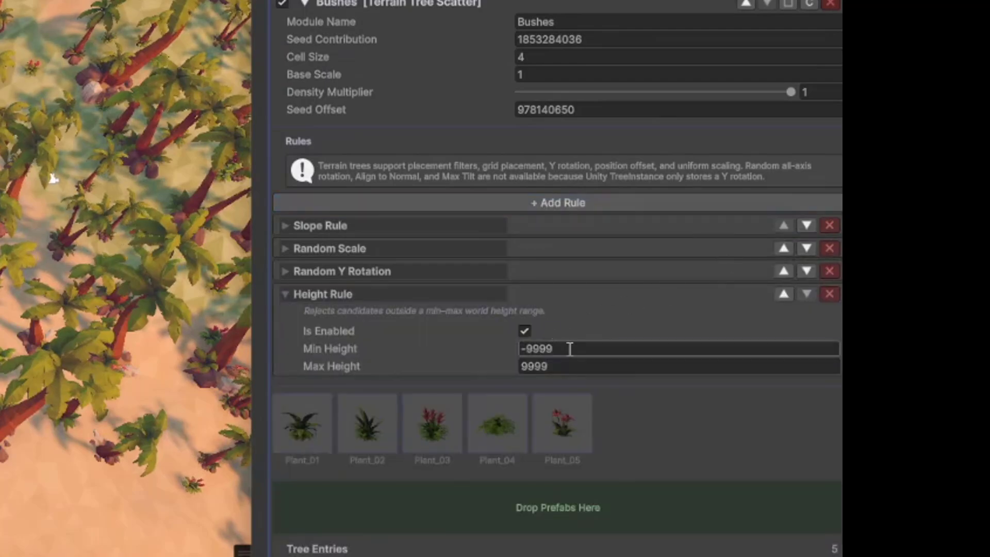
text(10)
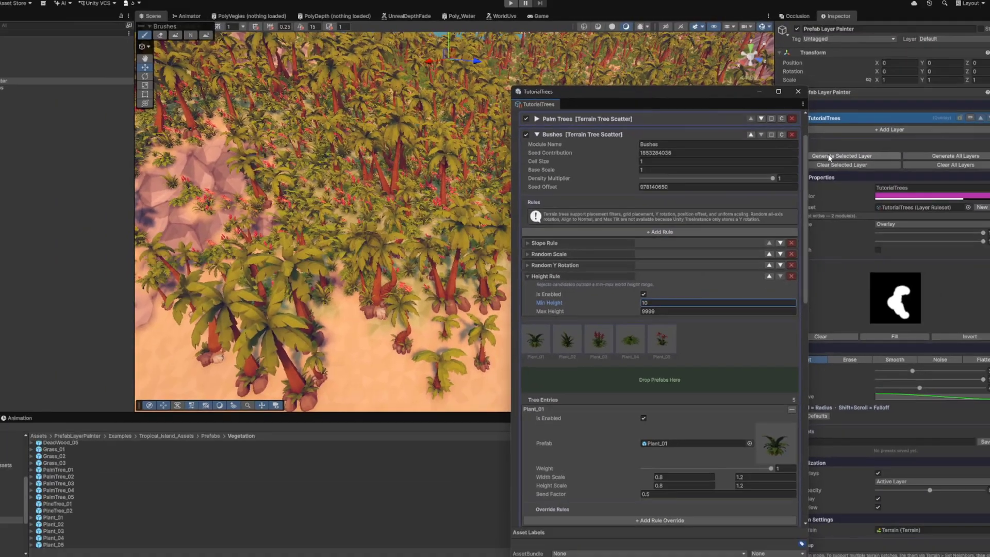
click(902, 47)
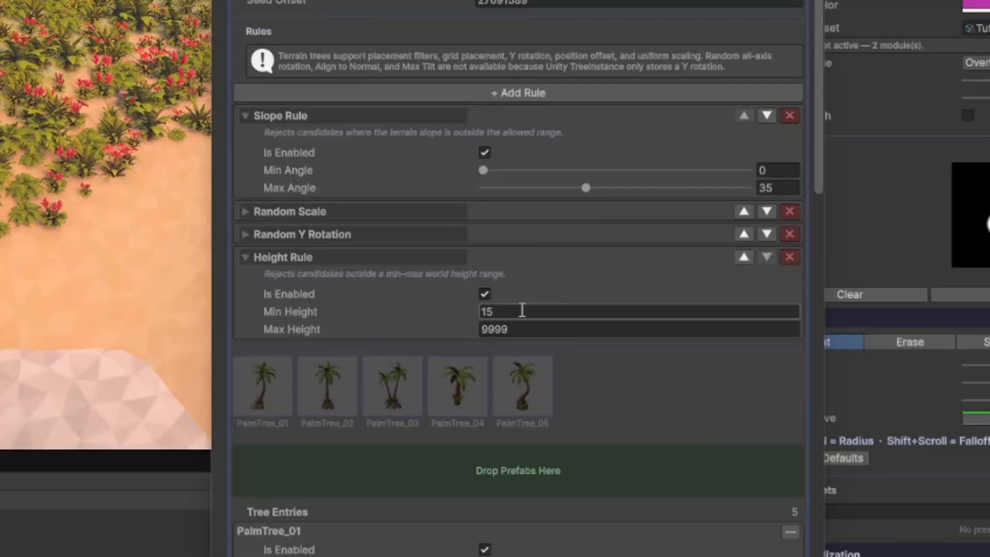
Step: Set the Palm Trees Height Rule's minimum height to 13, regenerate the layer and inspect the vegetation along the shore
click(670, 330)
text(13)
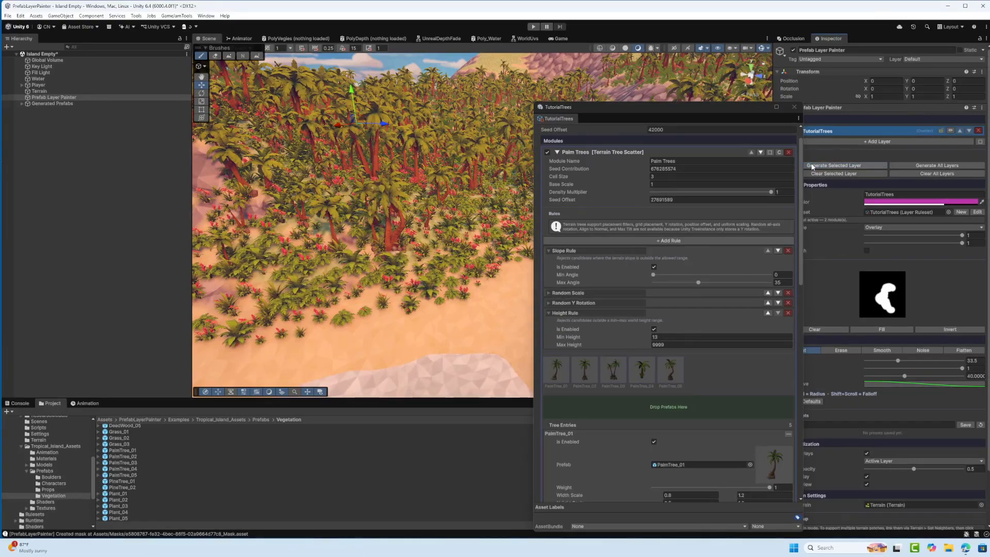
right_drag(275, 252, 161, 157)
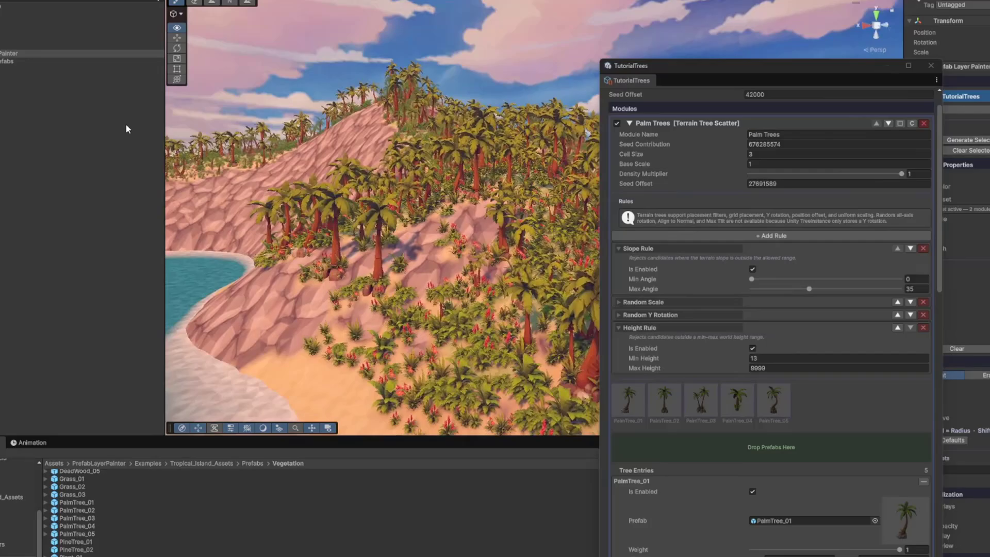
right_drag(125, 129, 245, 138)
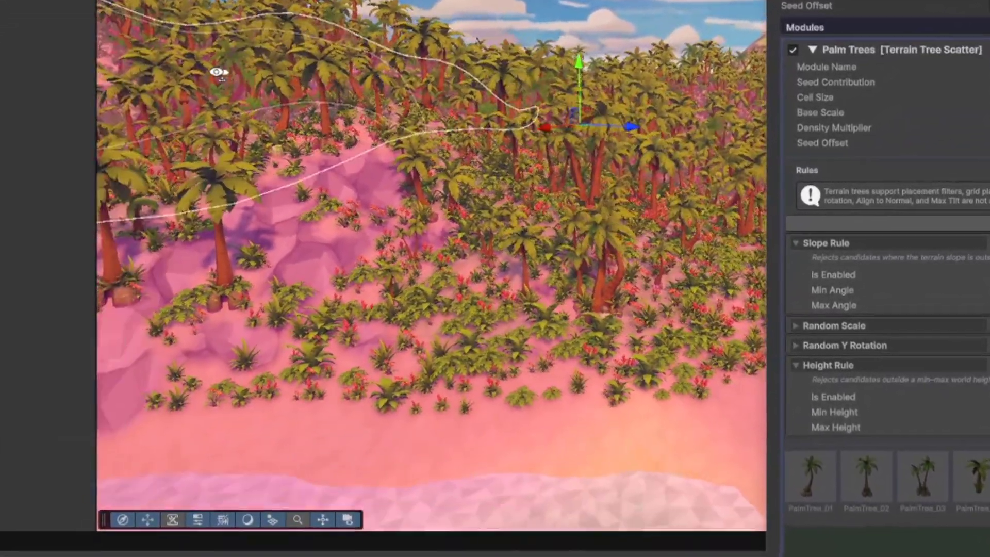
right_drag(219, 72, 365, 128)
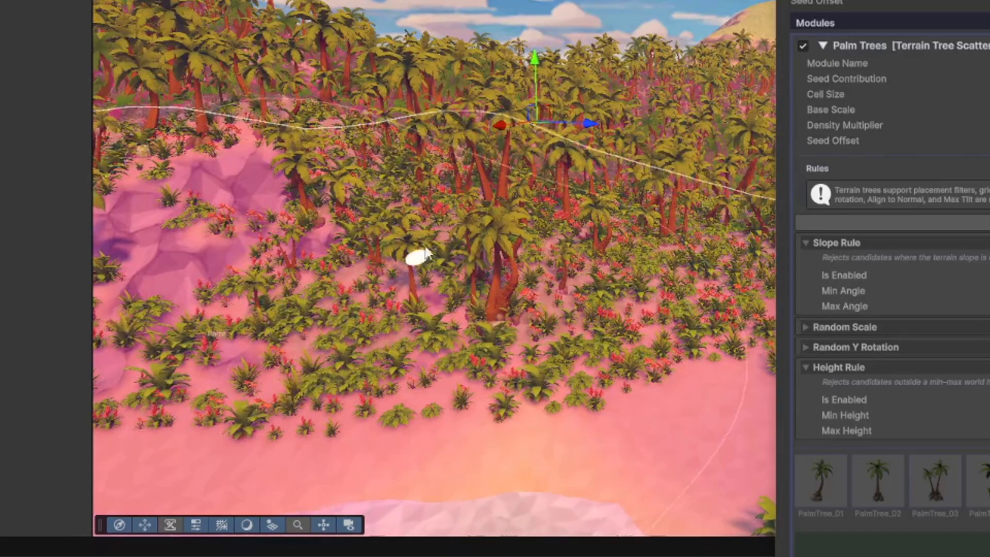
Step: Extend the painted TutorialTrees mask across more of the island, then fill the whole mask and inspect the regenerated vegetation
mouse_move(413, 256)
right_down()
mouse_move(552, 103)
mouse_move(455, 109)
right_up()
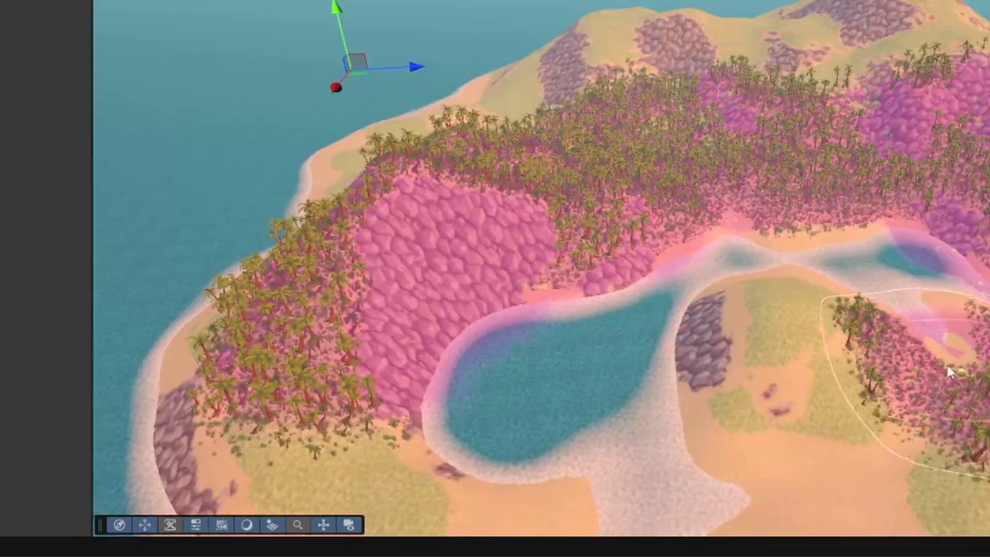
click(826, 360)
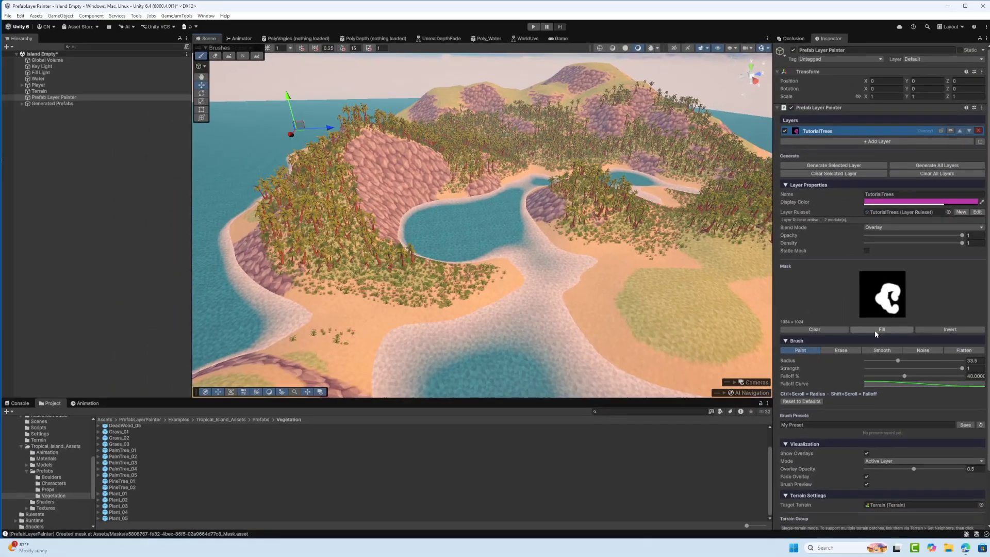
click(643, 351)
mouse_move(601, 177)
right_down()
mouse_move(696, 155)
mouse_move(592, 138)
mouse_move(469, 160)
mouse_move(588, 132)
mouse_move(601, 159)
mouse_move(642, 190)
mouse_move(570, 183)
mouse_move(470, 248)
right_up()
key(w)
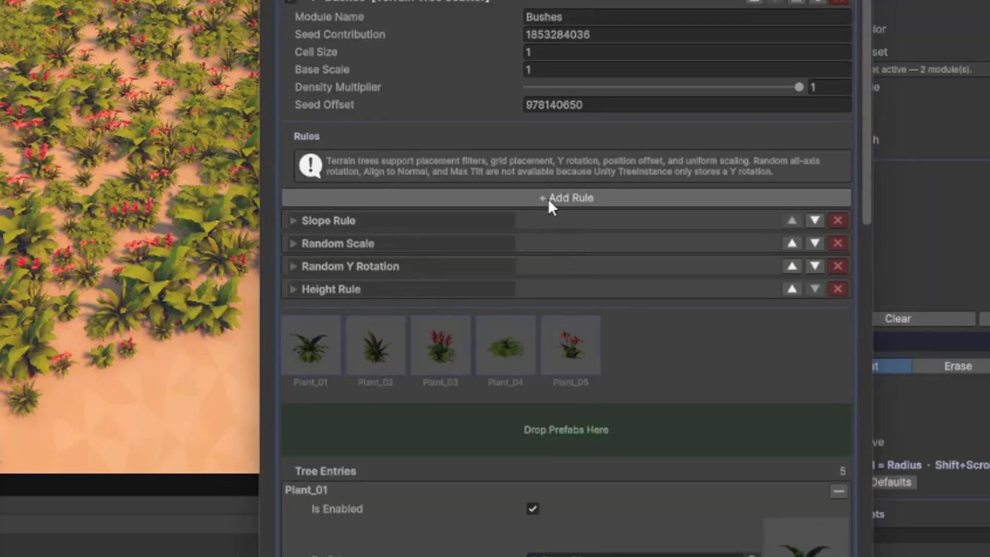
Step: Add a Noise Rule to the Bushes module with noise scale about 0.25 and threshold about 0.68, and regenerate the layer
click(549, 199)
mouse_move(602, 242)
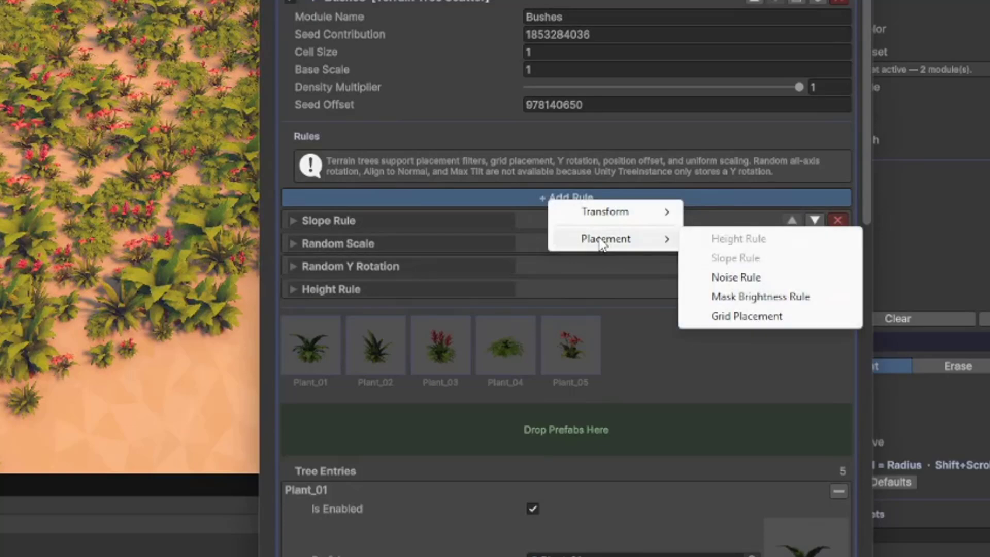
click(719, 273)
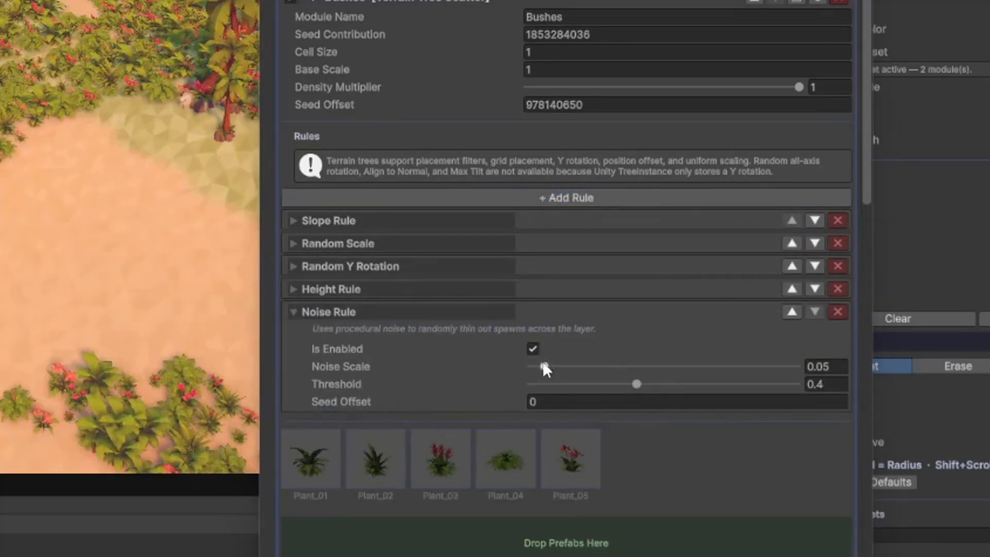
drag(544, 366, 714, 384)
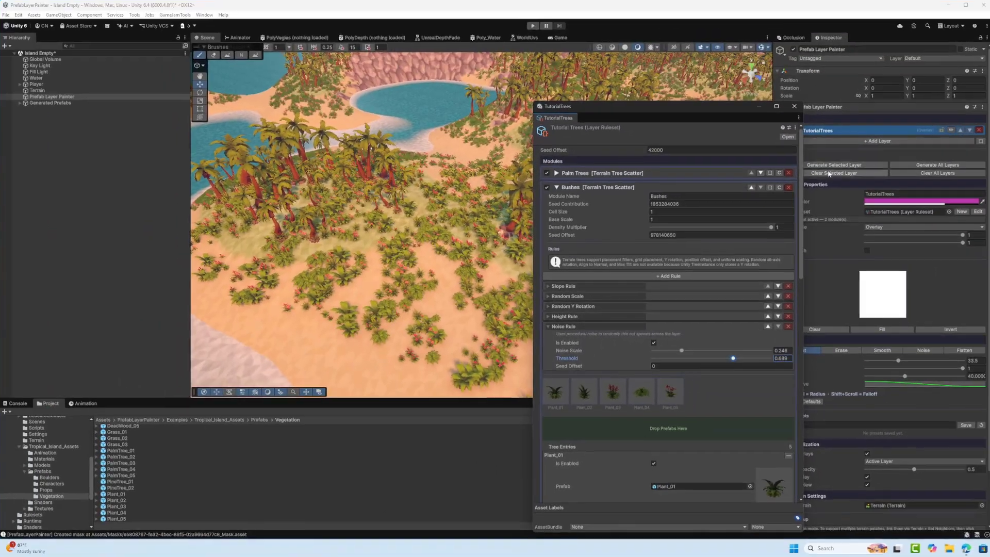
click(825, 166)
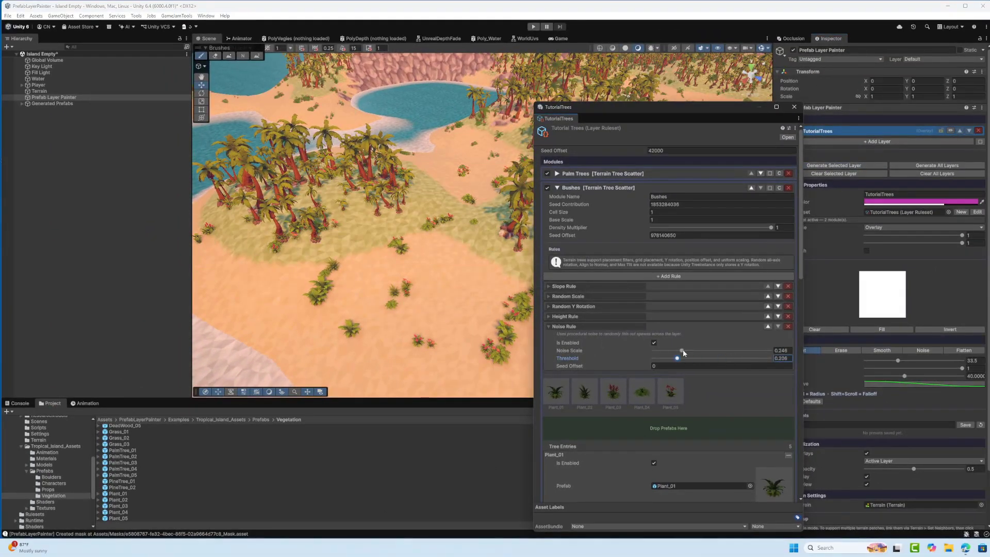
Step: Compare the bush coverage with the Noise Rule threshold at 0.206 and at 0.319, regenerating the layer for each value
click(823, 166)
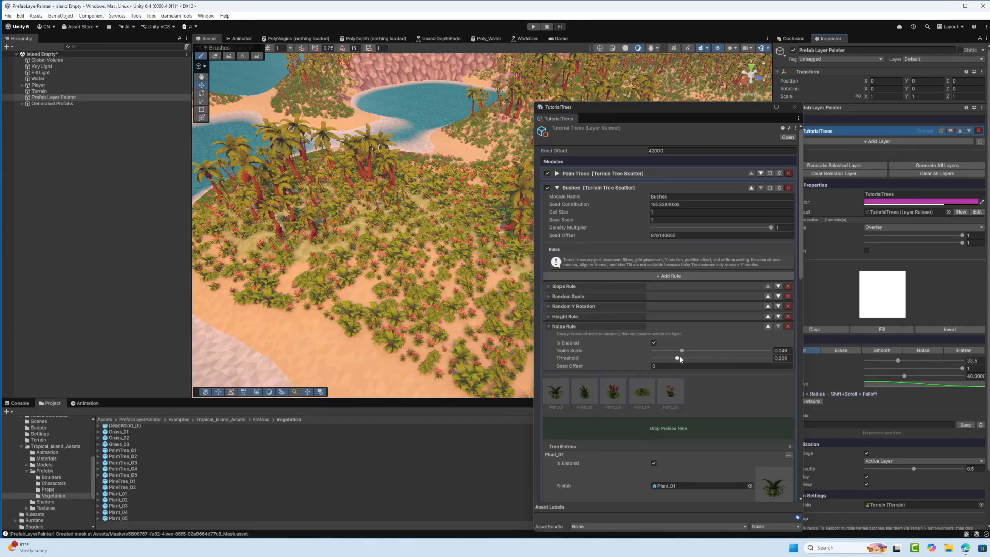
drag(679, 357, 689, 360)
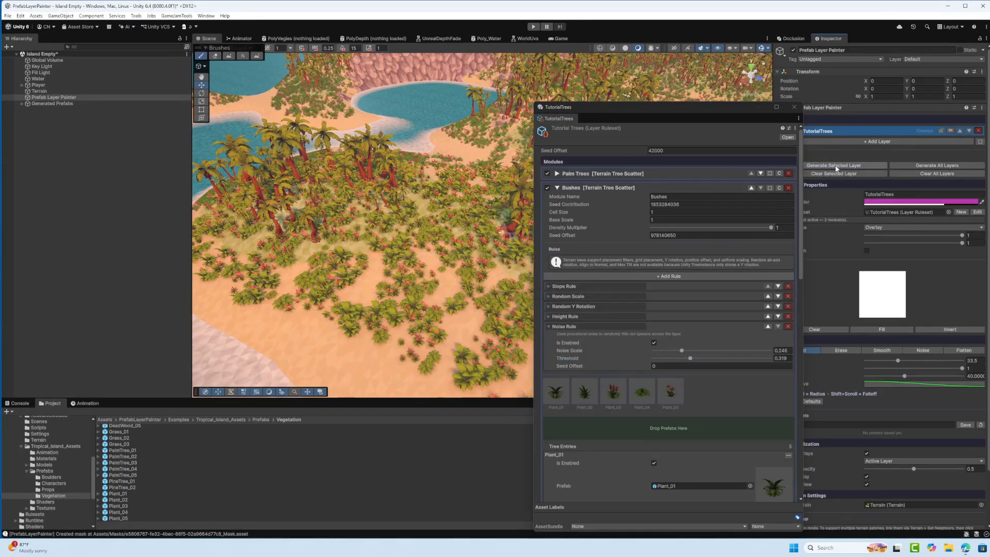
right_drag(433, 175, 412, 154)
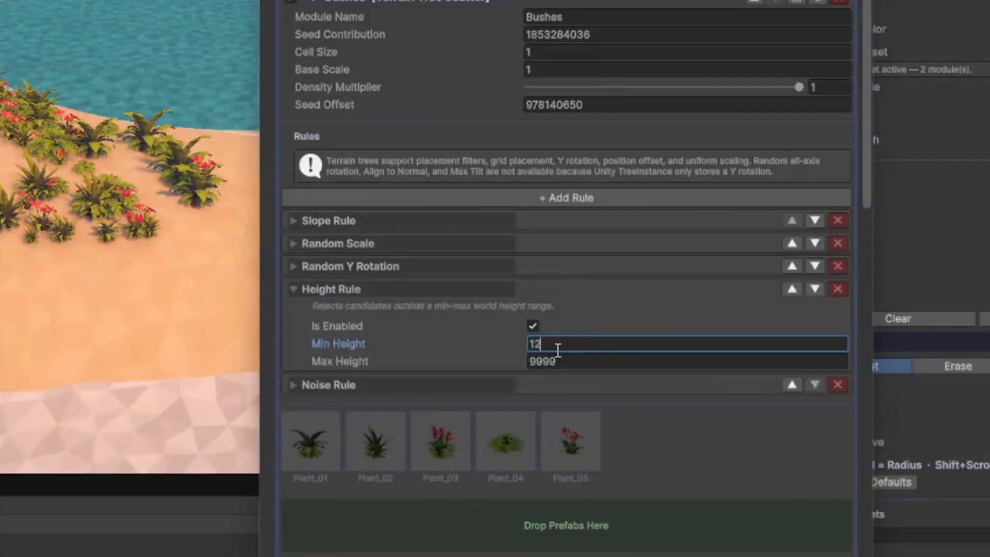
Step: Set the Bushes Height Rule's minimum height to 11, regenerate the layer and inspect the beach edge
key(BackSpace)
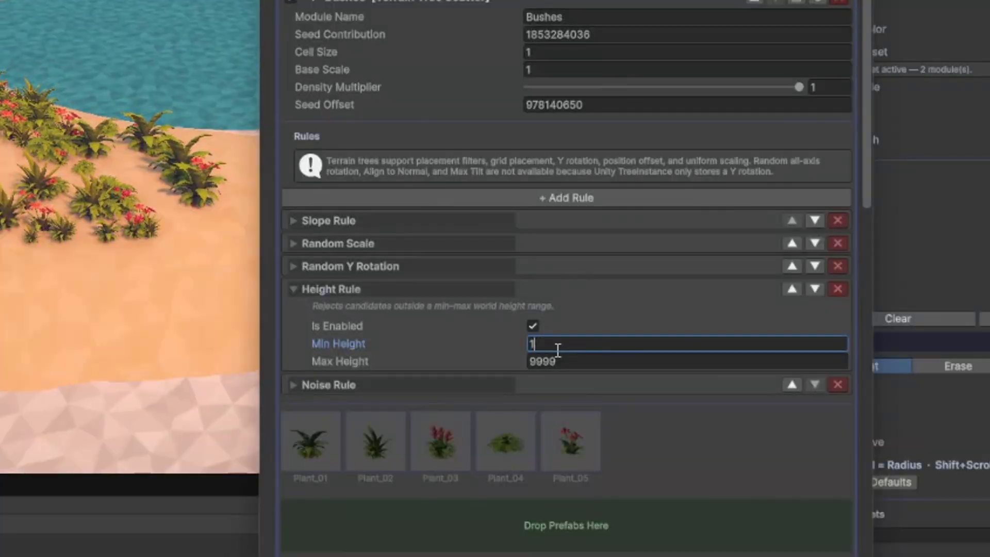
text(1)
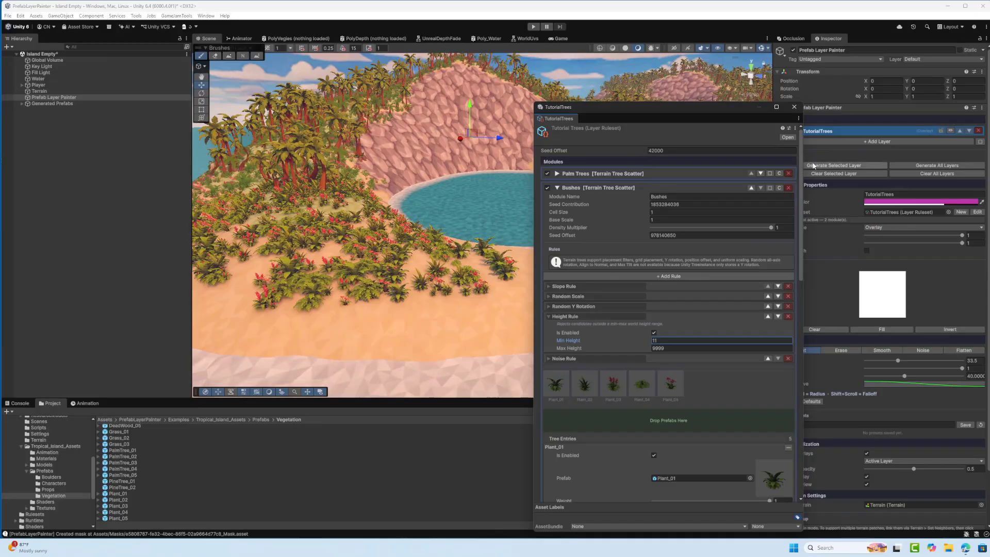
click(813, 164)
right_drag(444, 203, 423, 196)
Step: Collapse the Bushes module, add a third Terrain Tree Scatter module to the TutorialTrees ruleset and name it Boulders
click(557, 189)
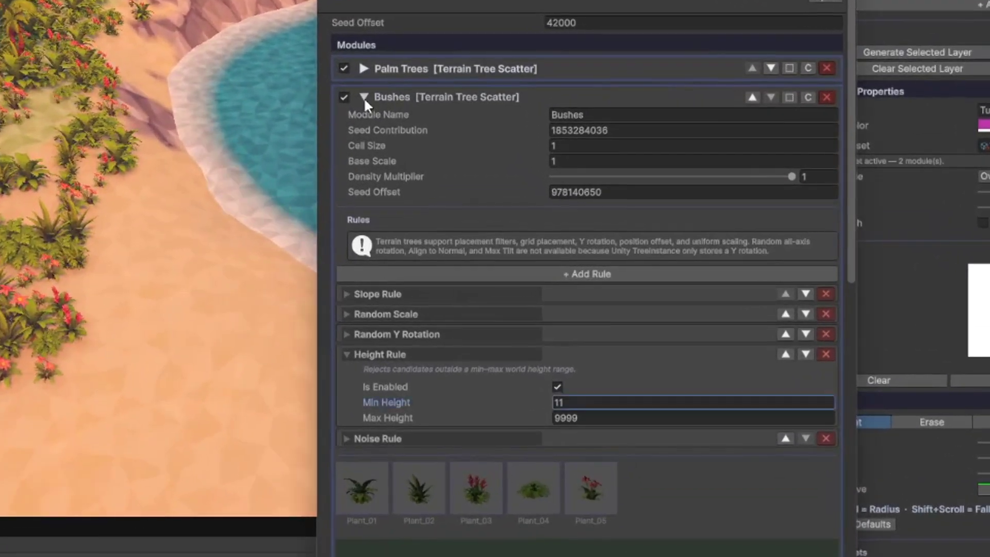
click(363, 97)
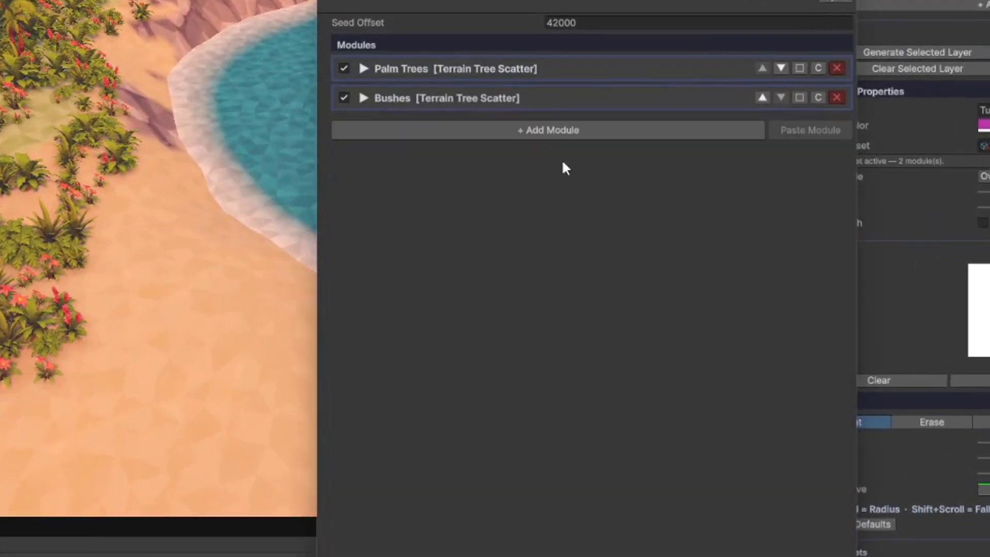
click(499, 131)
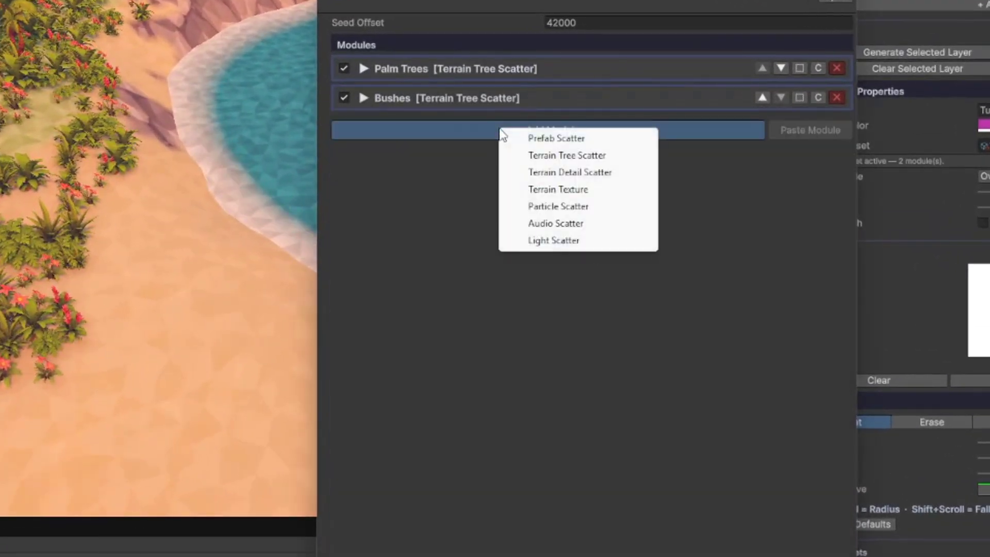
click(543, 156)
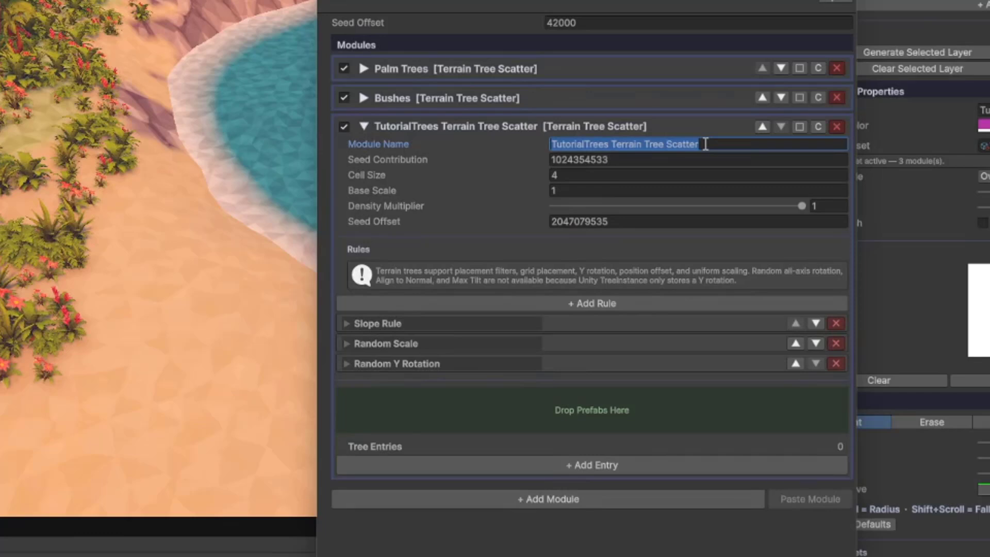
text(Boulders)
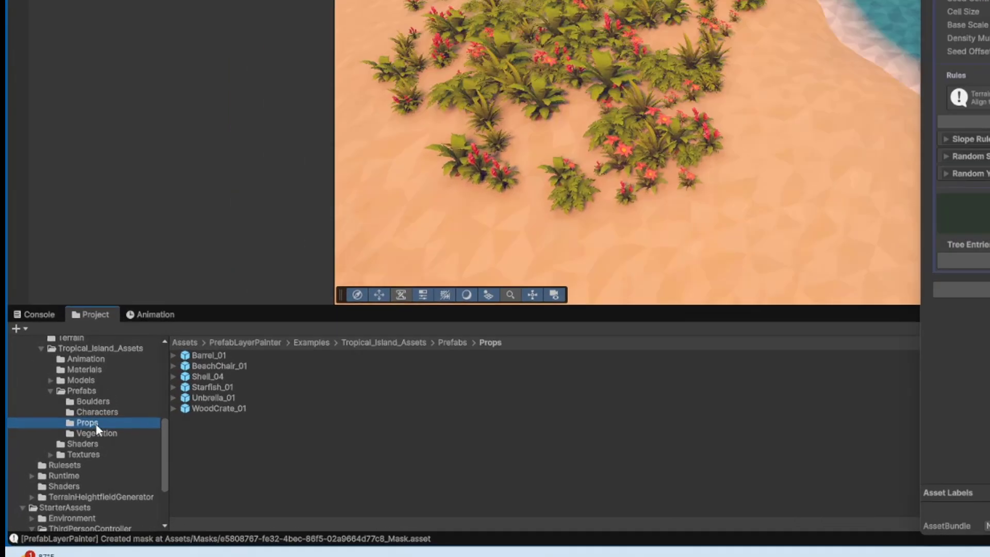
Step: Add Boulder_01 through Boulder_04 from the Prefabs/Boulders folder as tree entries of the Boulders module
scroll(191, 314, up, 5)
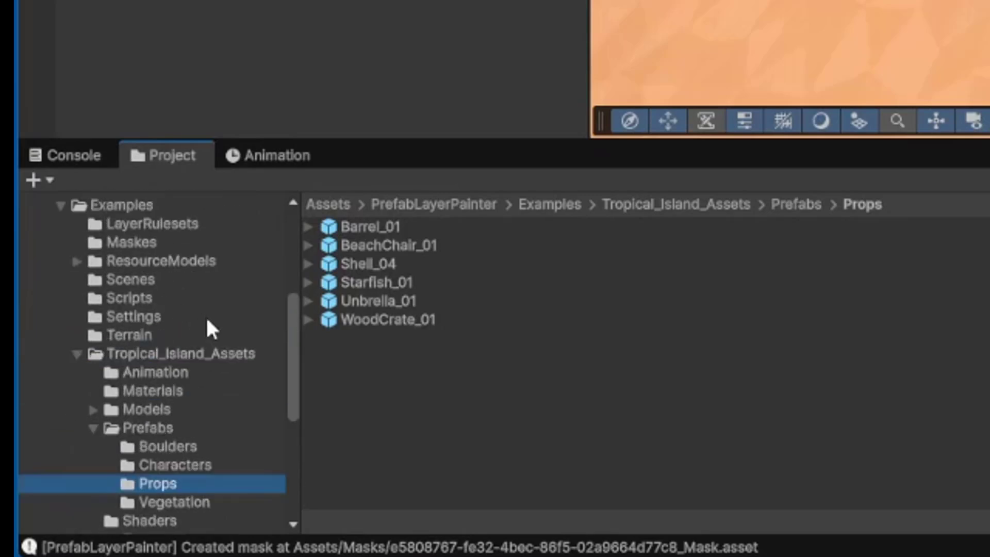
scroll(208, 322, down, 5)
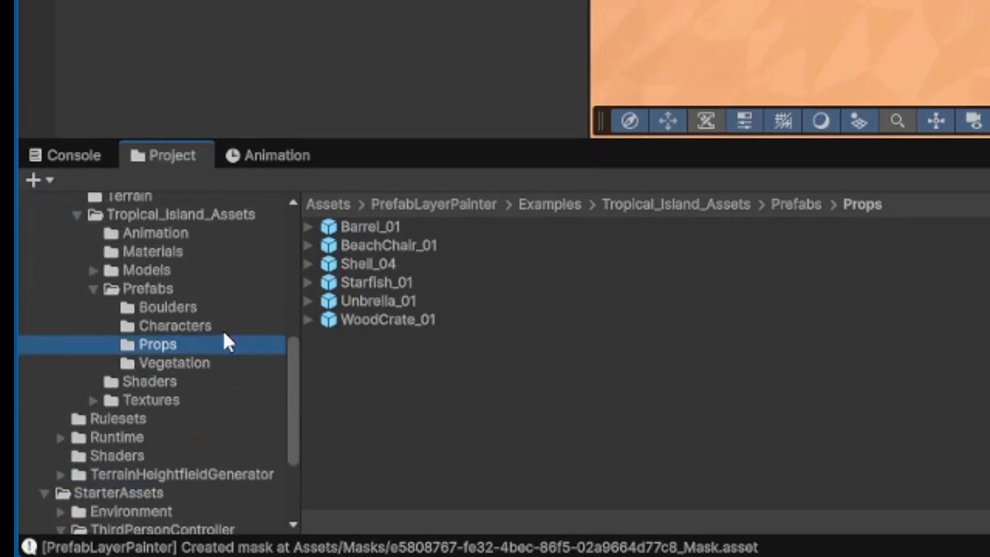
click(183, 314)
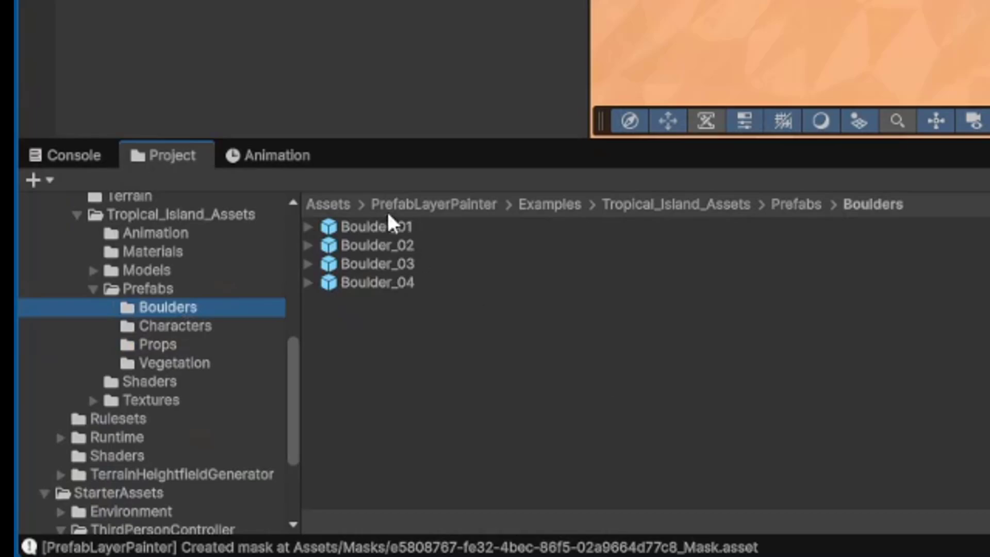
click(390, 226)
key(ctrl+a)
drag(372, 227, 621, 353)
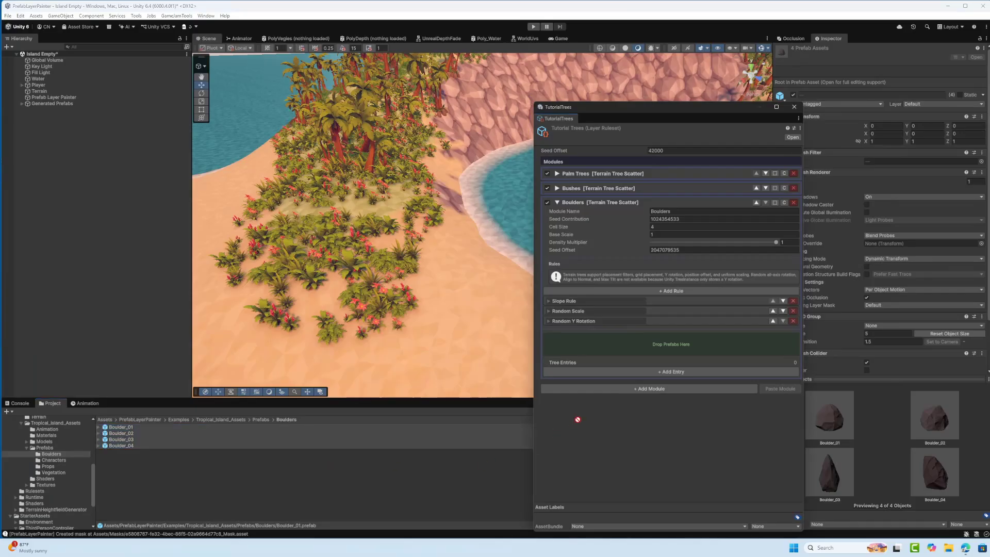
scroll(719, 363, down, 3)
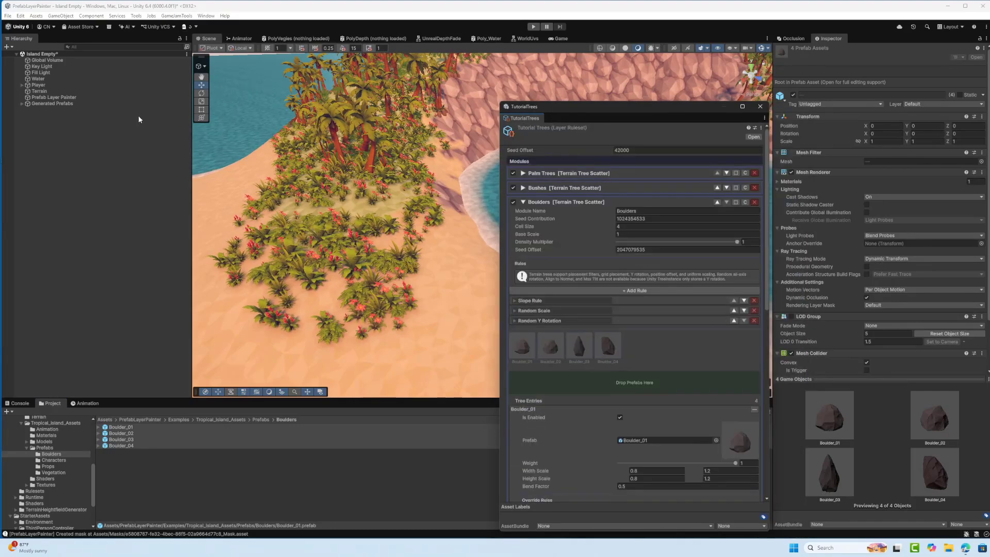
Step: Select the Prefab Layer Painter object, regenerate the TutorialTrees layer and inspect the boulders along the beach
click(57, 97)
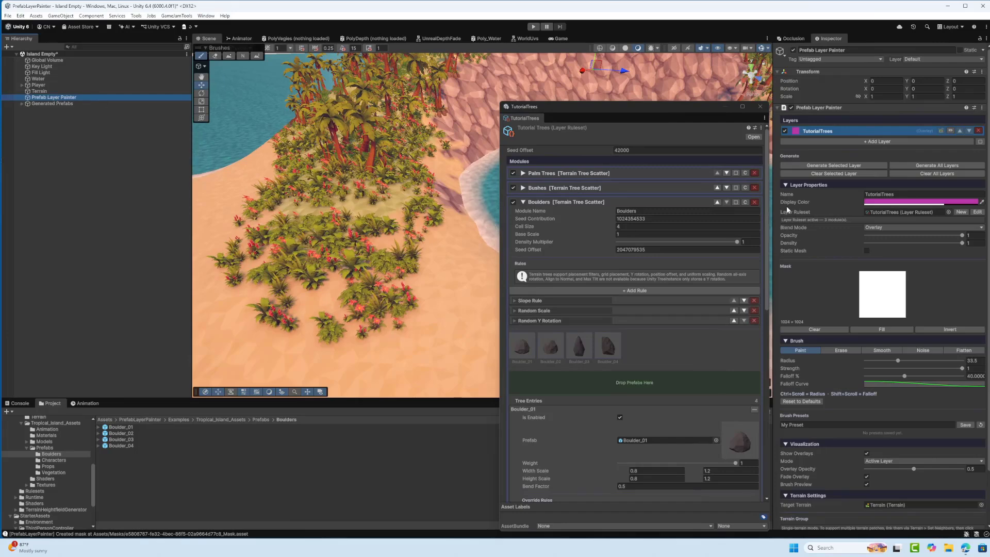
click(827, 165)
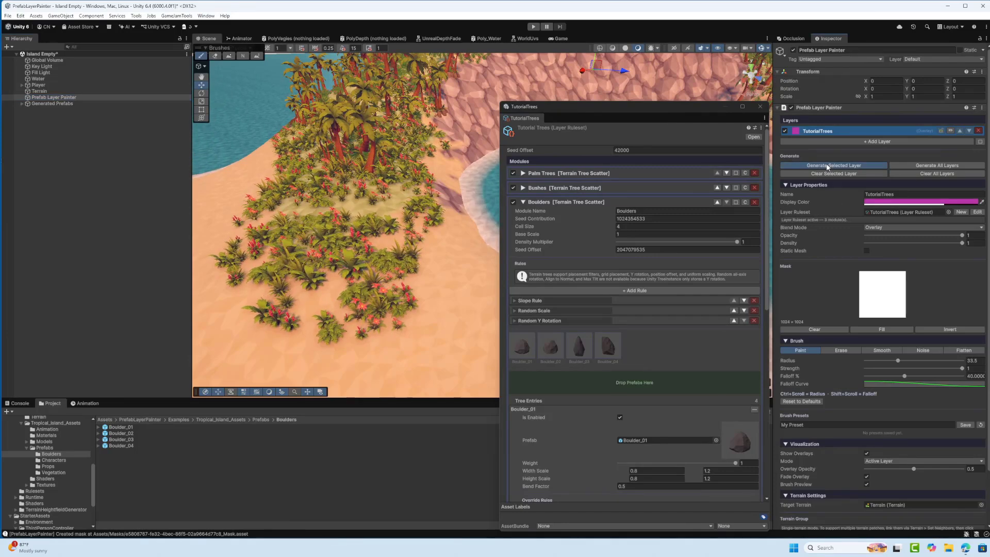
right_drag(500, 86, 457, 69)
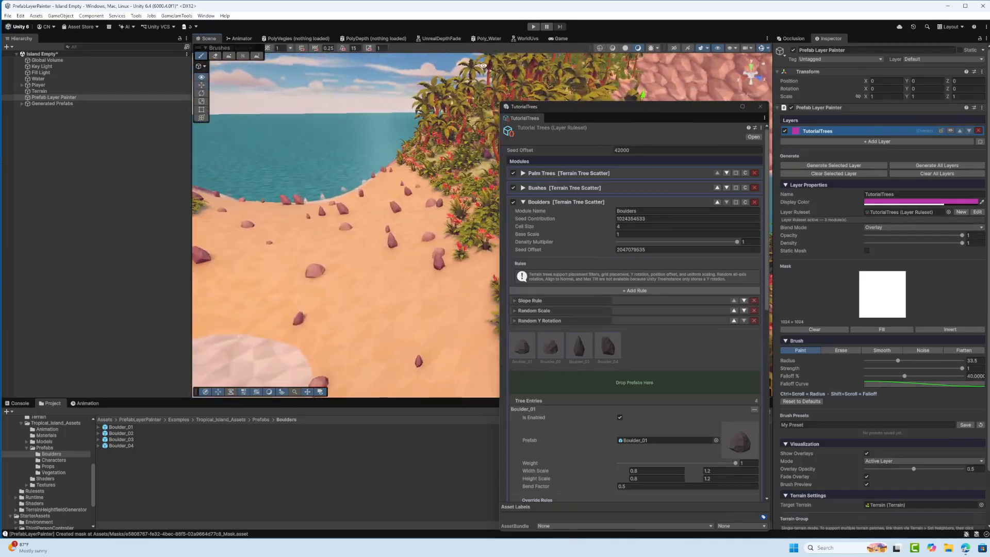
Step: Add a Height Rule with a minimum height of 5 to the Boulders module, regenerate the layer and inspect the shoreline
click(627, 350)
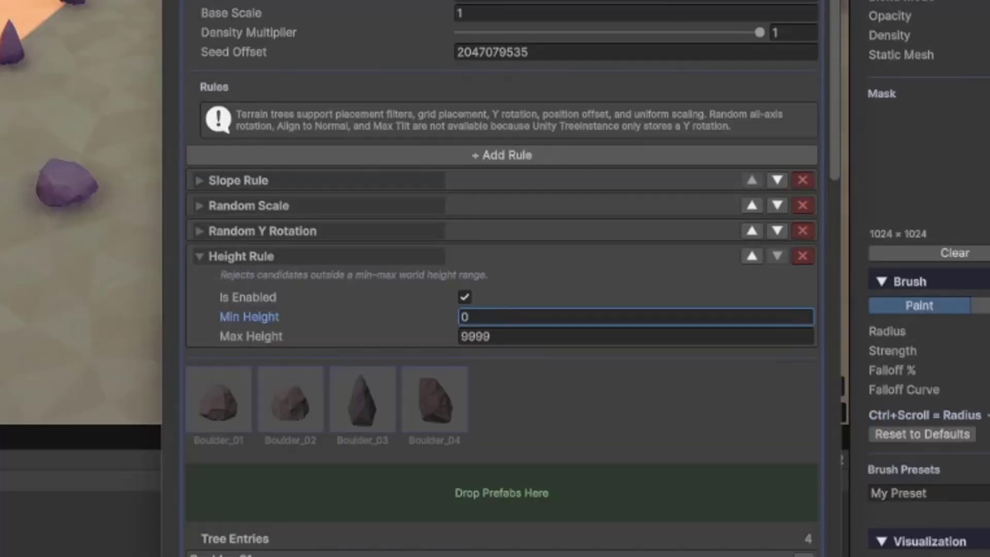
key(Return)
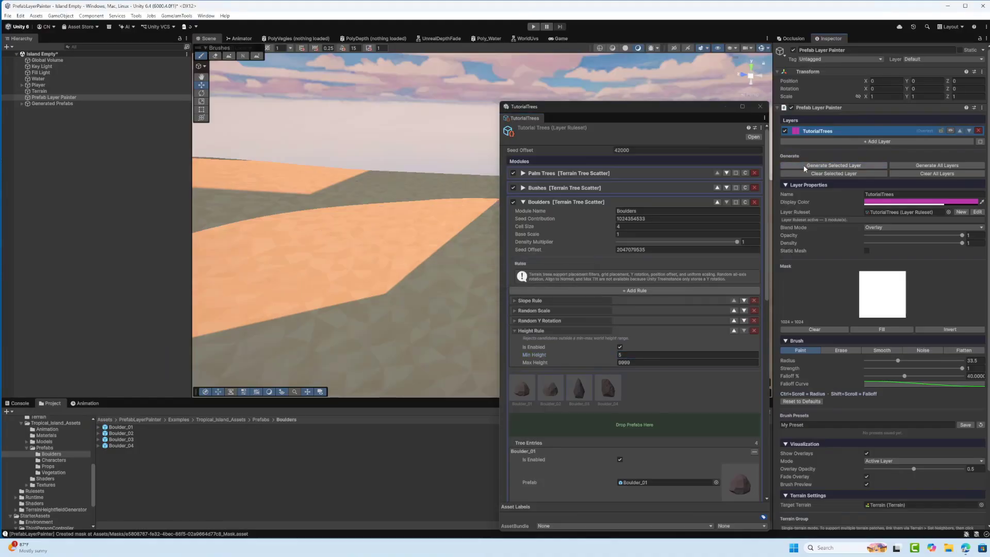
right_drag(273, 203, 639, 186)
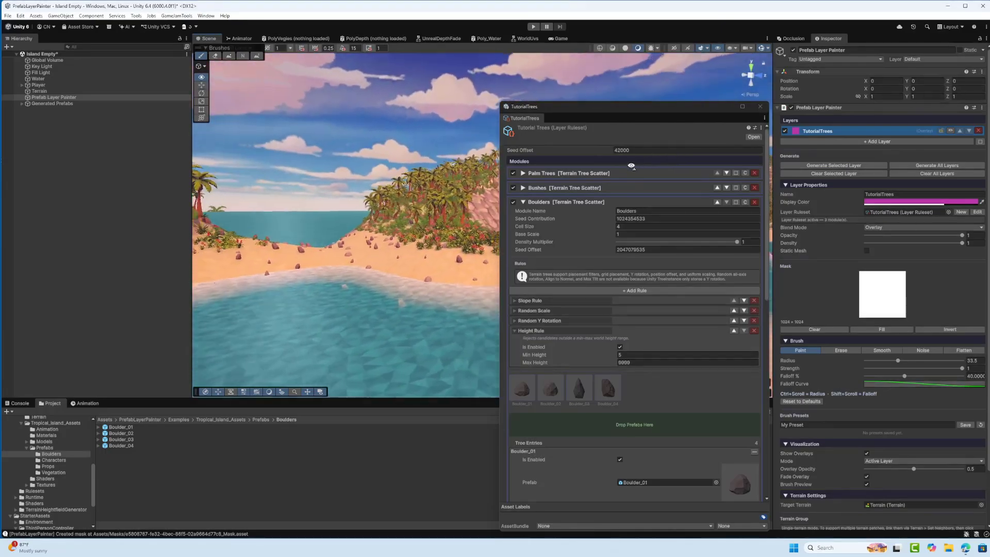
Step: Set the Boulders module's base scale to 0.5 and its cell size to 2, regenerating the layer after each change
click(625, 234)
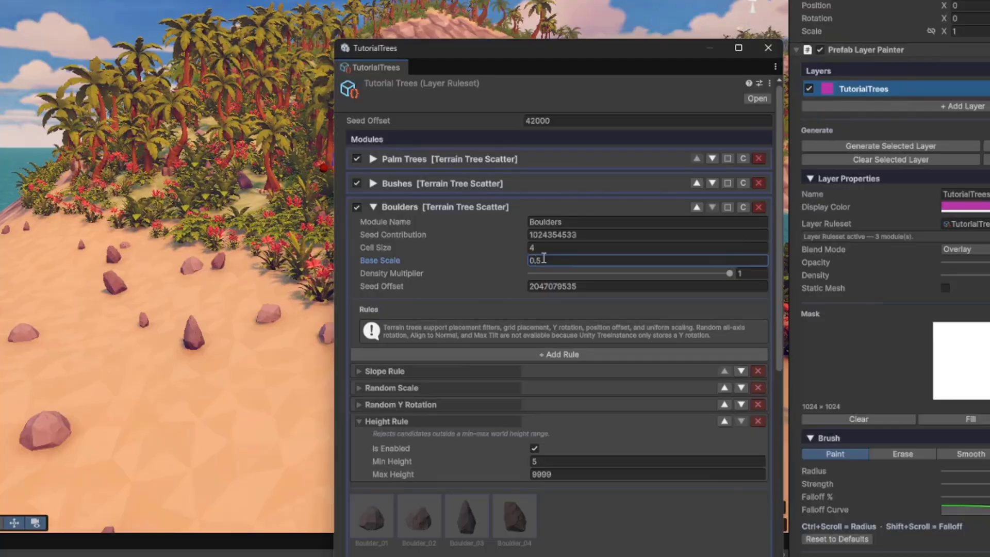
text(0.5)
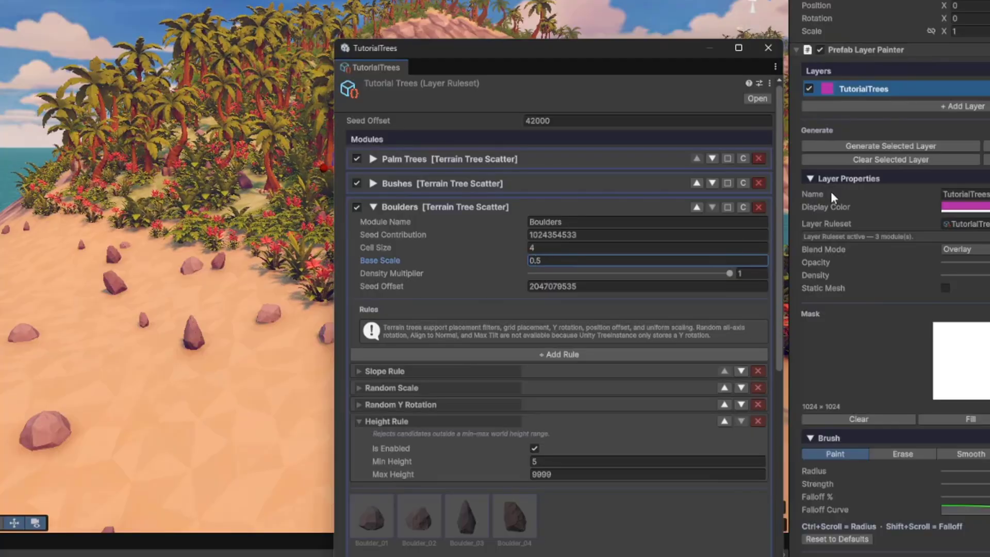
click(845, 147)
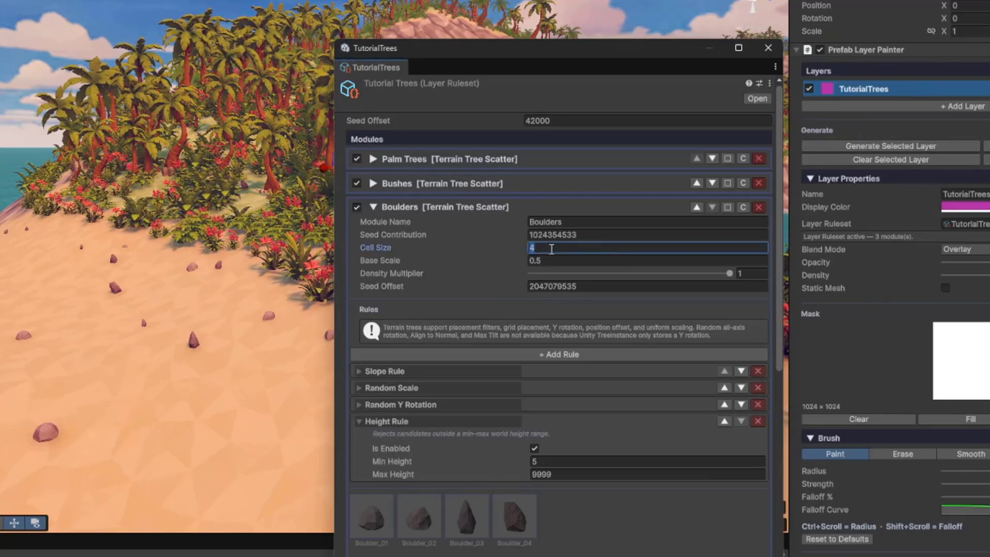
text(2)
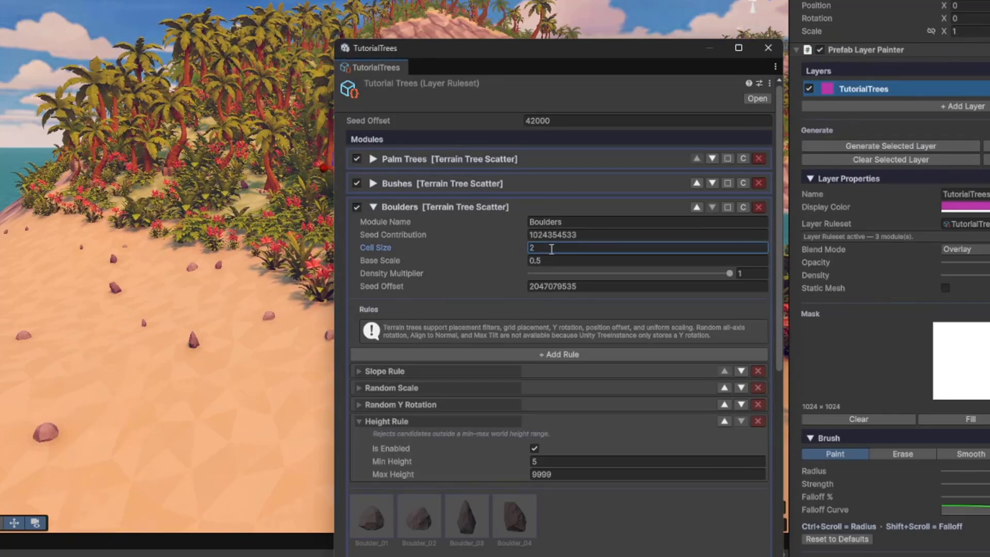
key(Return)
click(820, 148)
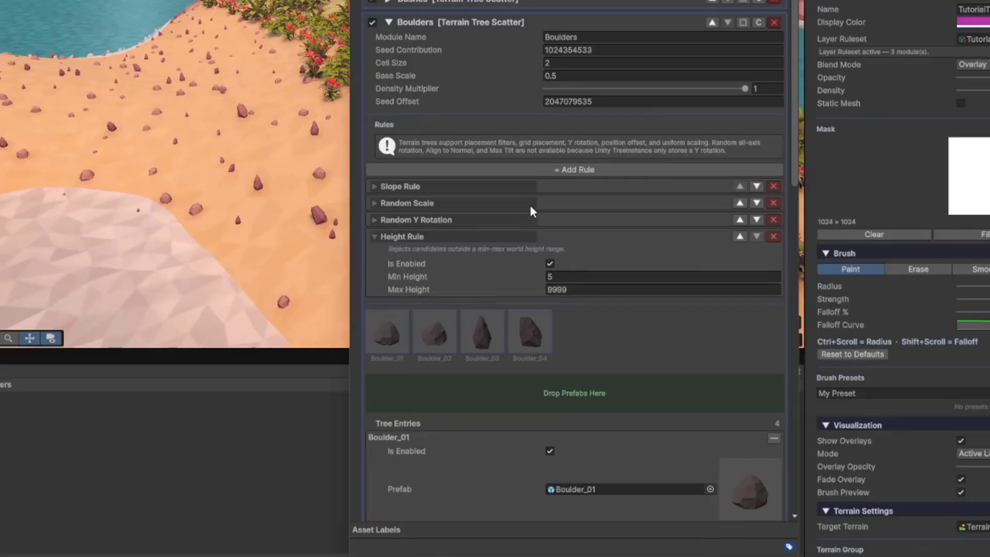
Step: Add a Noise Rule with noise scale about 0.209 to the Boulders module, regenerate the layer and inspect the beach
click(530, 356)
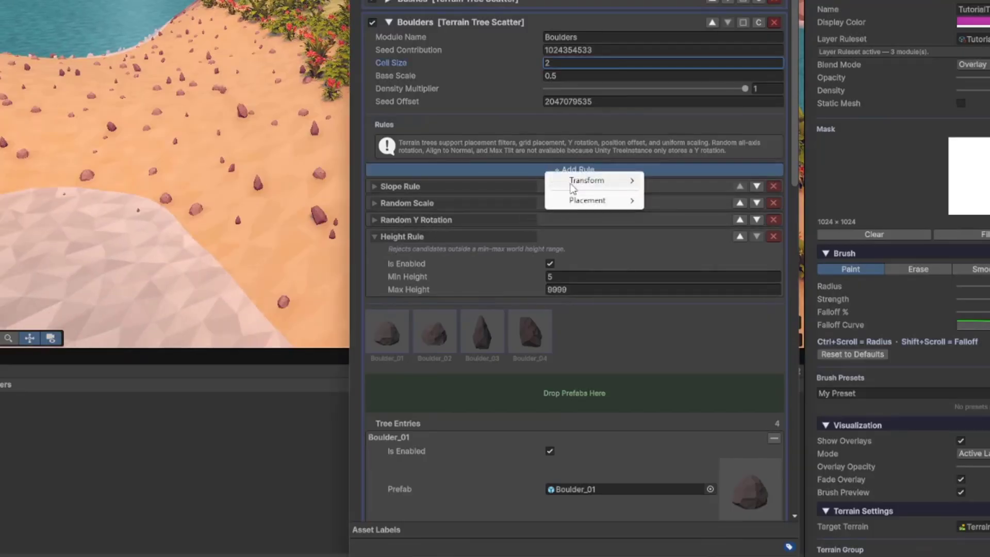
mouse_move(572, 201)
click(679, 228)
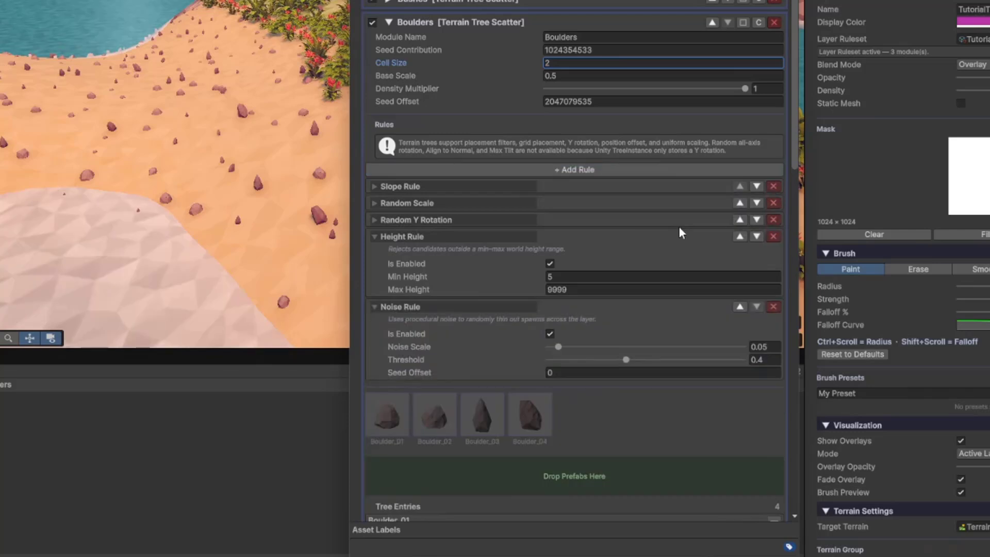
drag(569, 351, 589, 346)
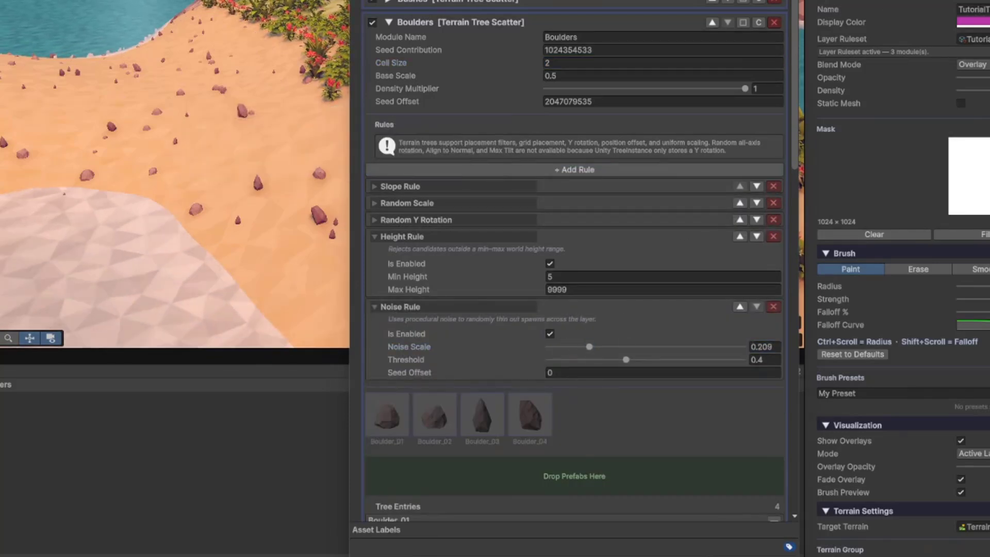
mouse_move(247, 67)
right_down()
mouse_move(163, 24)
mouse_move(164, 13)
mouse_move(171, 44)
right_up()
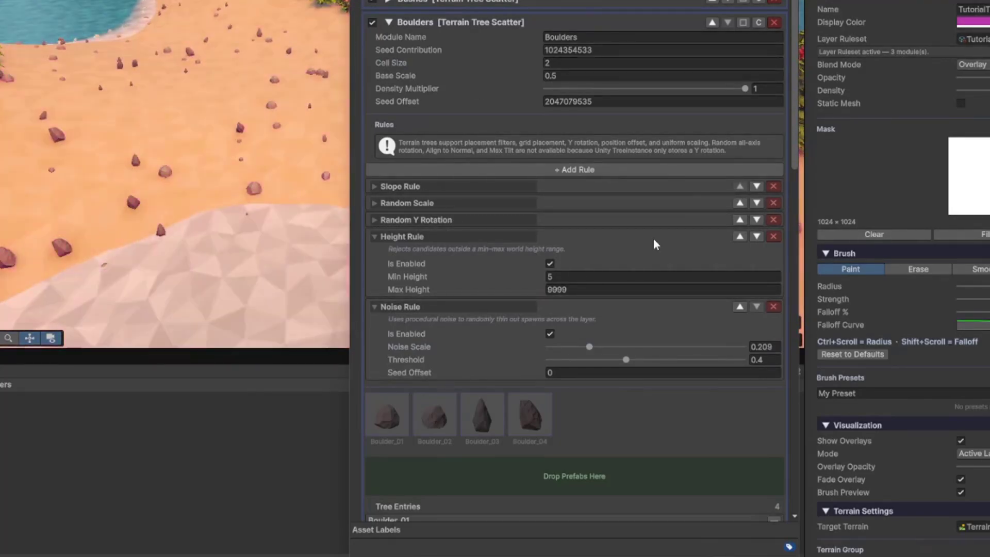
Step: Expand the Boulders module's Random Scale rule and open its minimum scale for editing
click(376, 203)
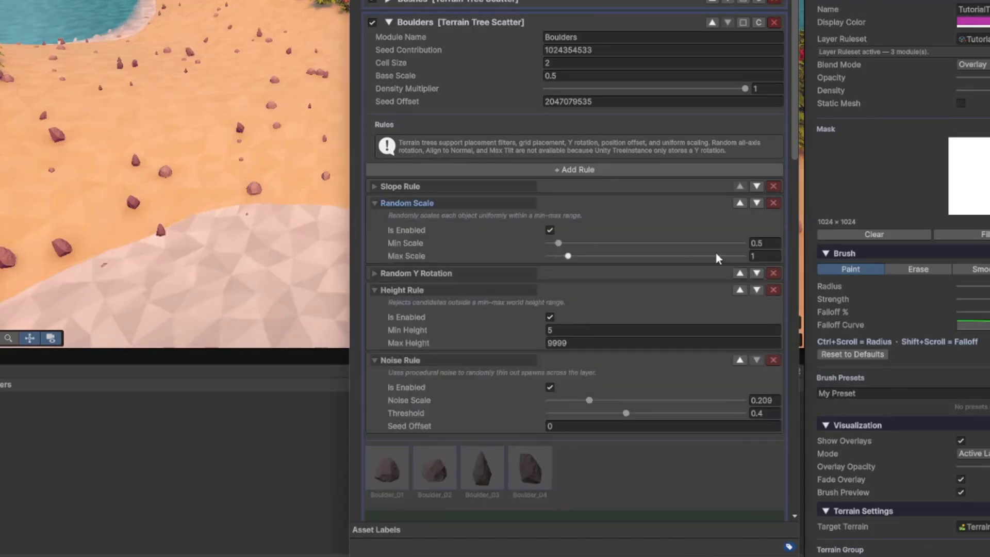
click(777, 242)
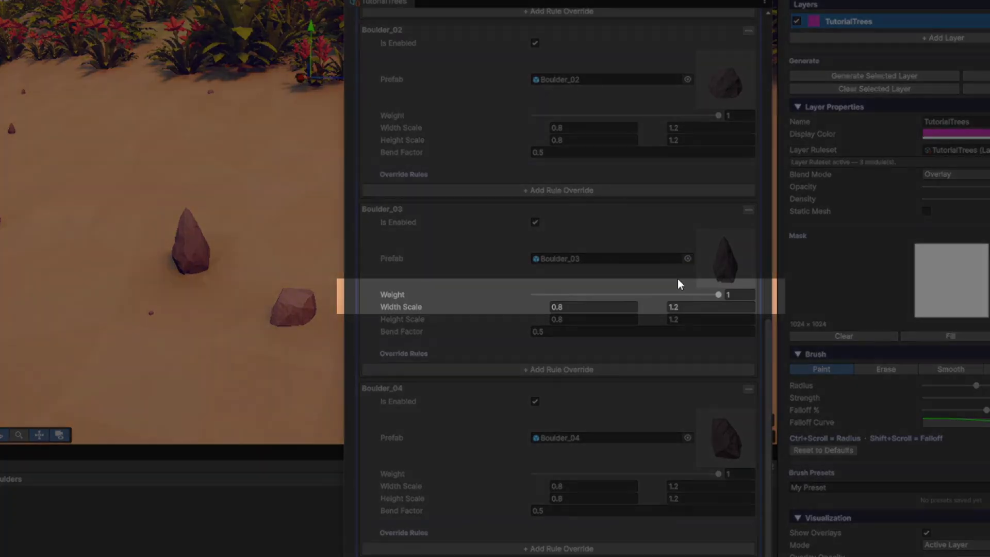
Step: Lower the weight of Boulder_03 to about 0.182 and Boulder_04 to about 0.203, then regenerate the layer and inspect the boulders
drag(717, 294, 574, 294)
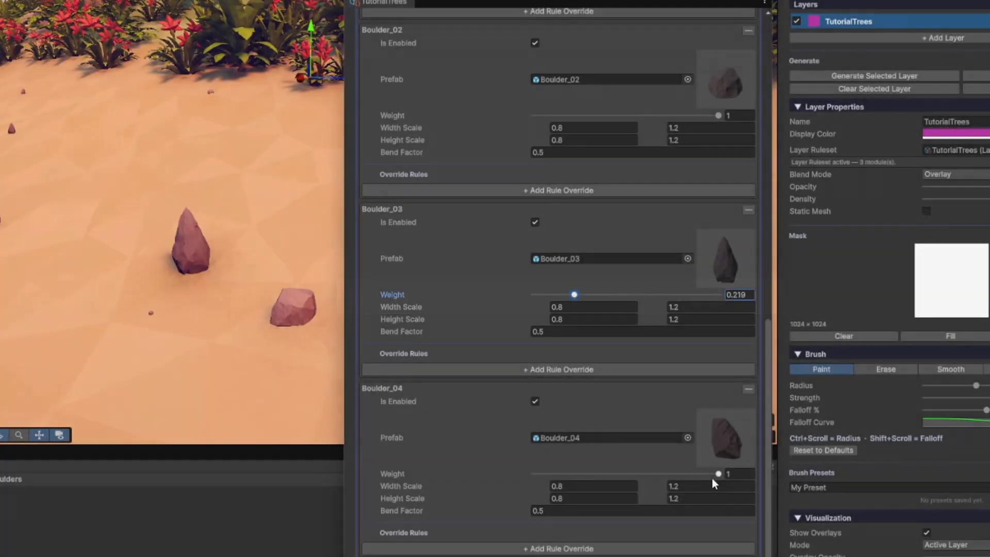
drag(716, 476, 569, 474)
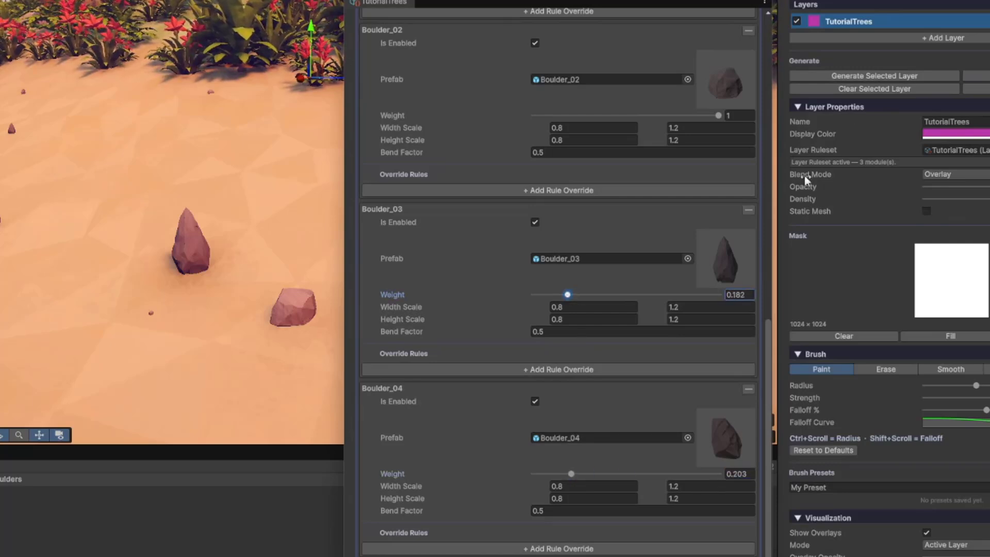
click(856, 78)
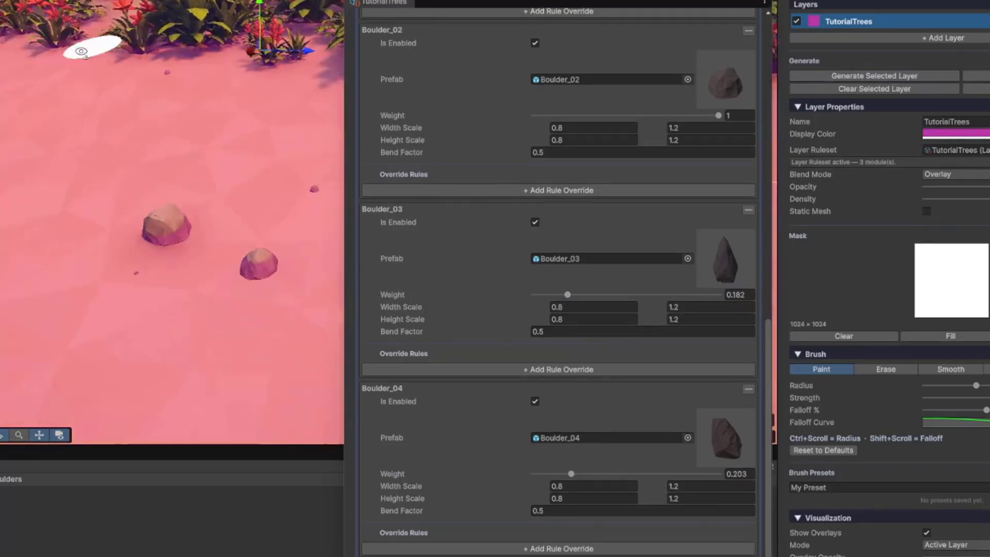
right_drag(81, 51, 173, 68)
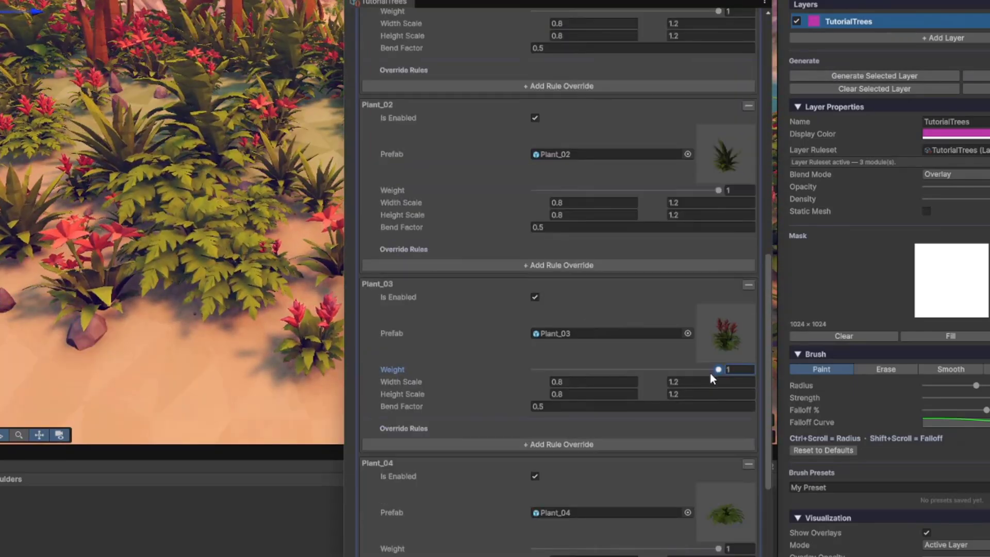
Step: Lower the weight of Plant_03 to about 0.312 and Plant_05 to about 0.29, then regenerate the layer and inspect the bushes
drag(711, 371, 591, 369)
scroll(634, 394, down, 5)
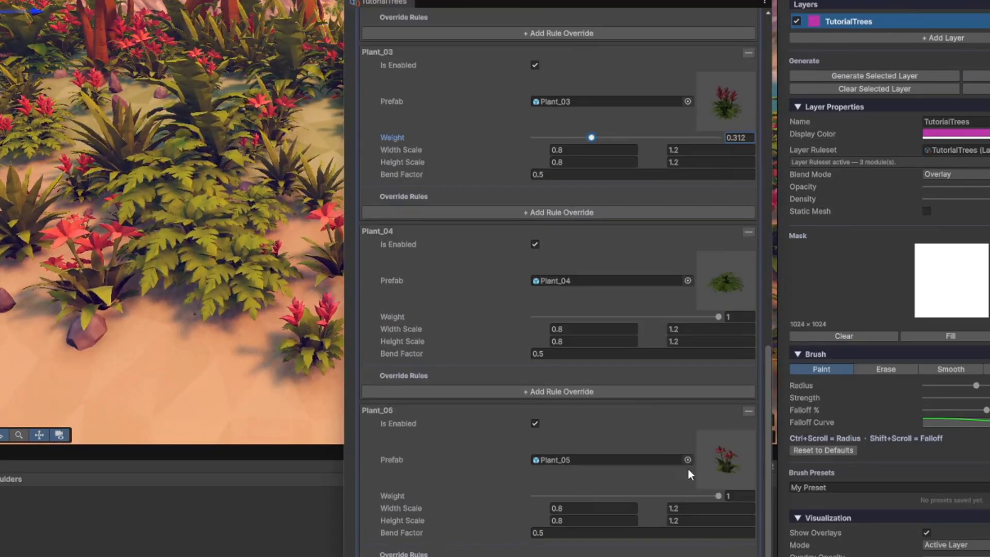
drag(717, 495, 586, 496)
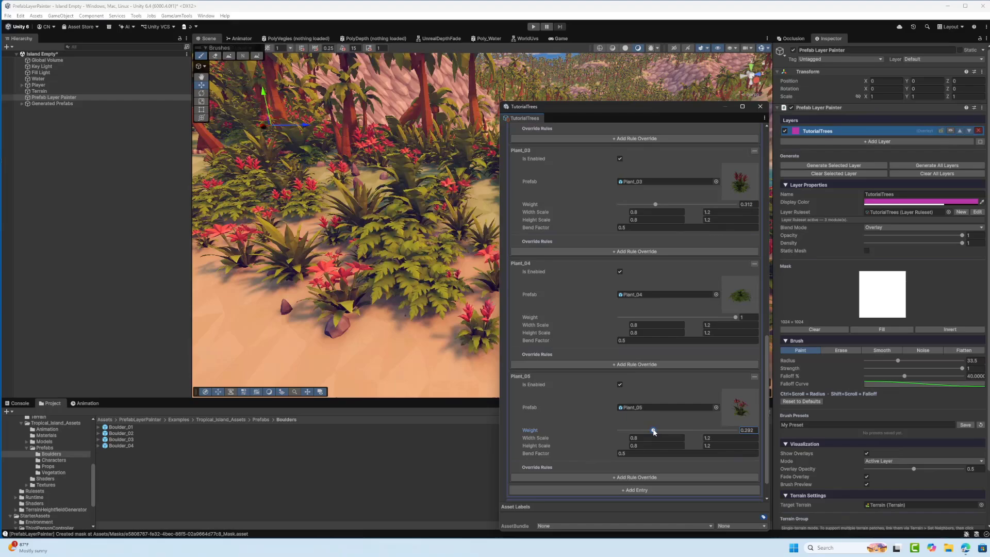
click(814, 166)
right_drag(356, 217, 463, 110)
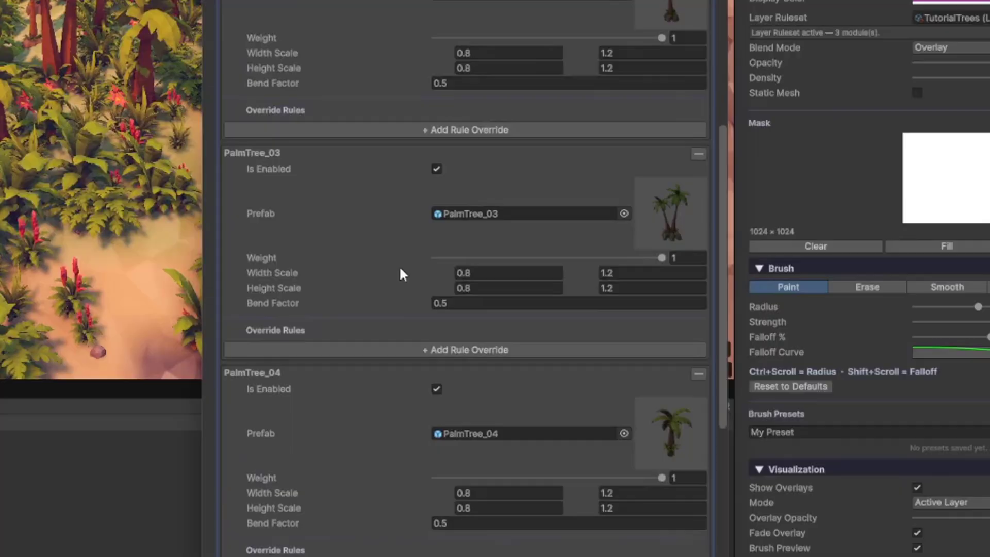
Step: Add a Random Scale rule override to the PalmTree_02 entry of the Palm Trees module
scroll(600, 340, up, 2)
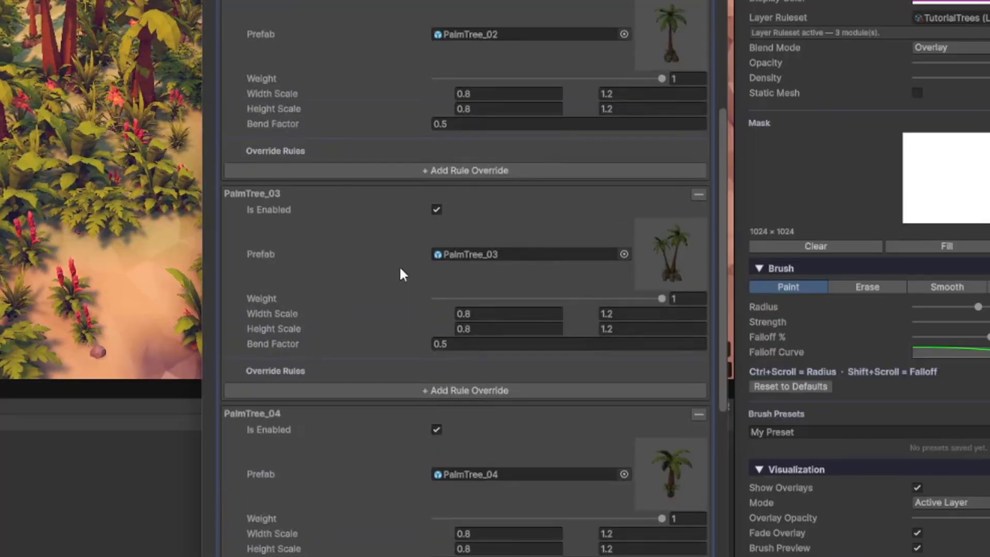
scroll(401, 273, up, 3)
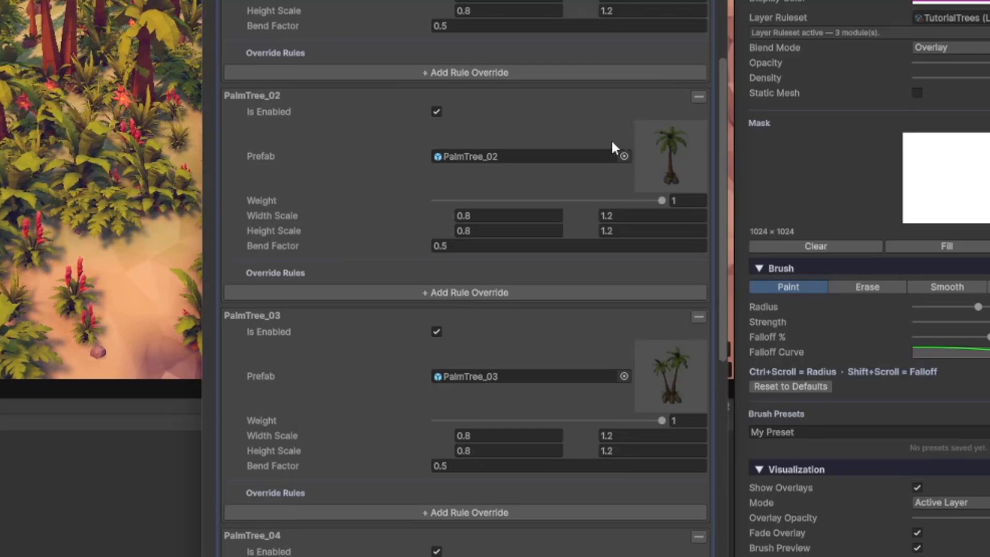
click(435, 293)
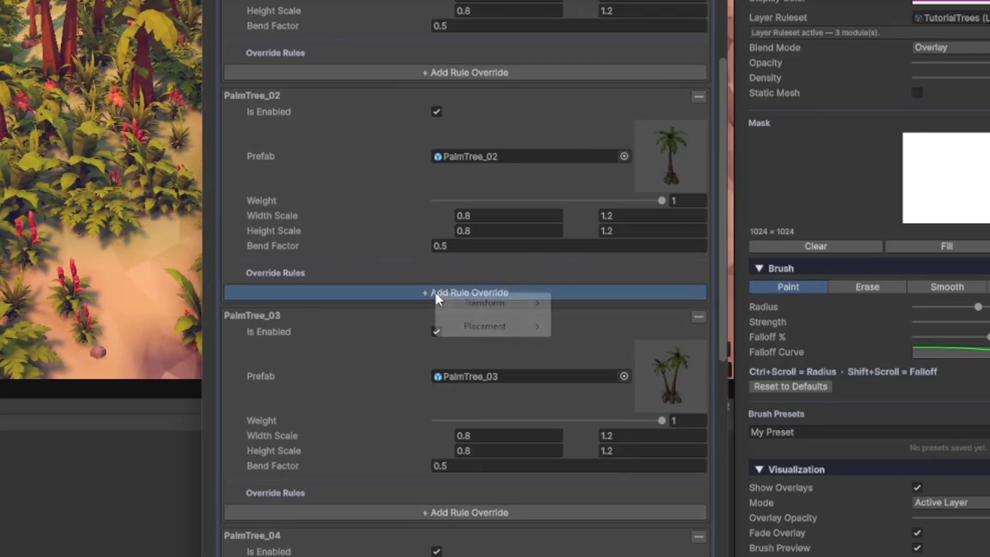
mouse_move(485, 313)
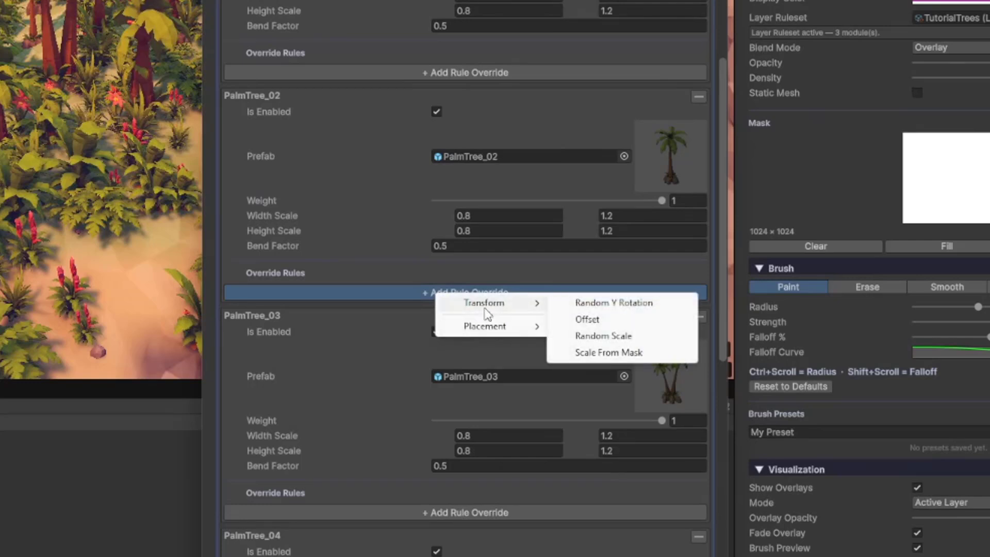
click(623, 334)
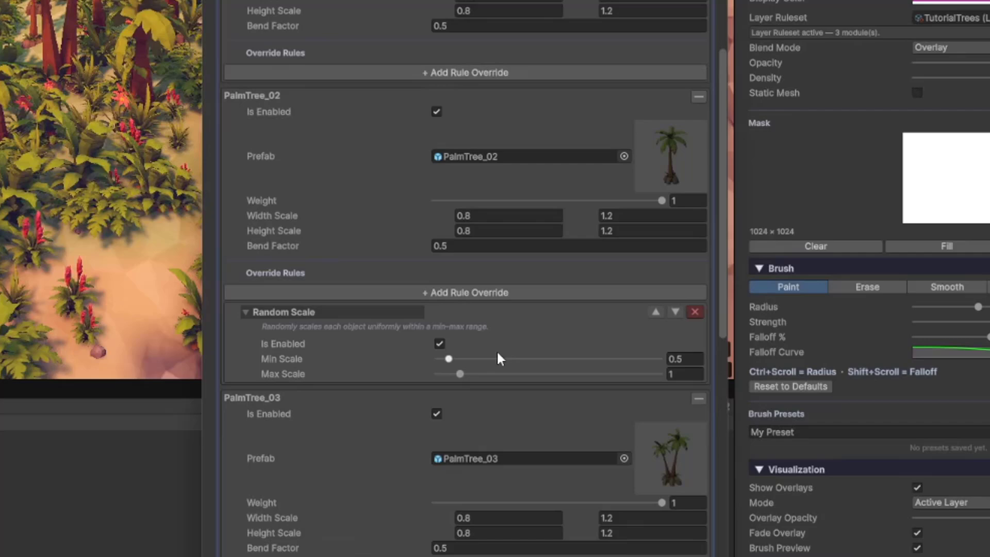
Step: Set the PalmTree_02 Random Scale override to a minimum scale of 1 and a maximum scale of 2
scroll(515, 330, up, 6)
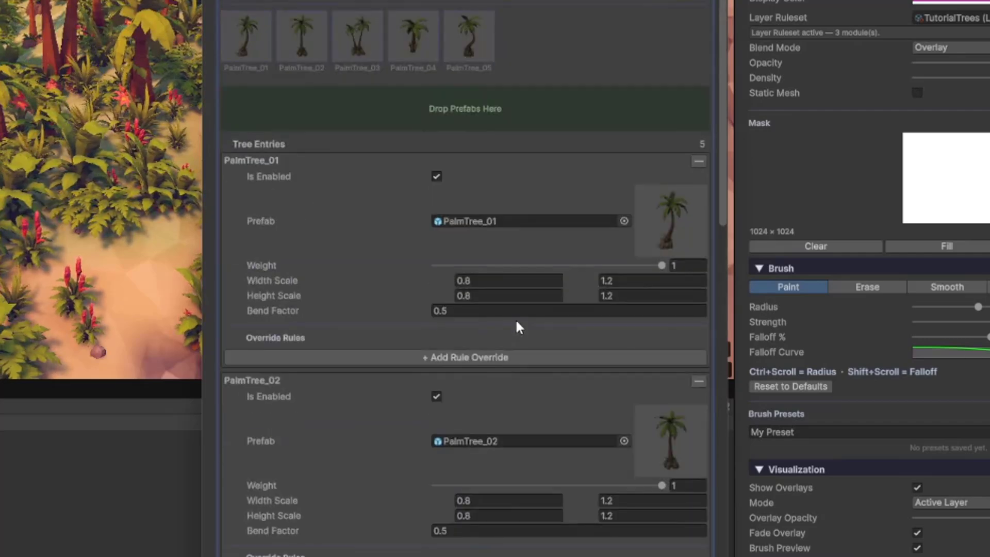
scroll(449, 275, down, 7)
click(689, 318)
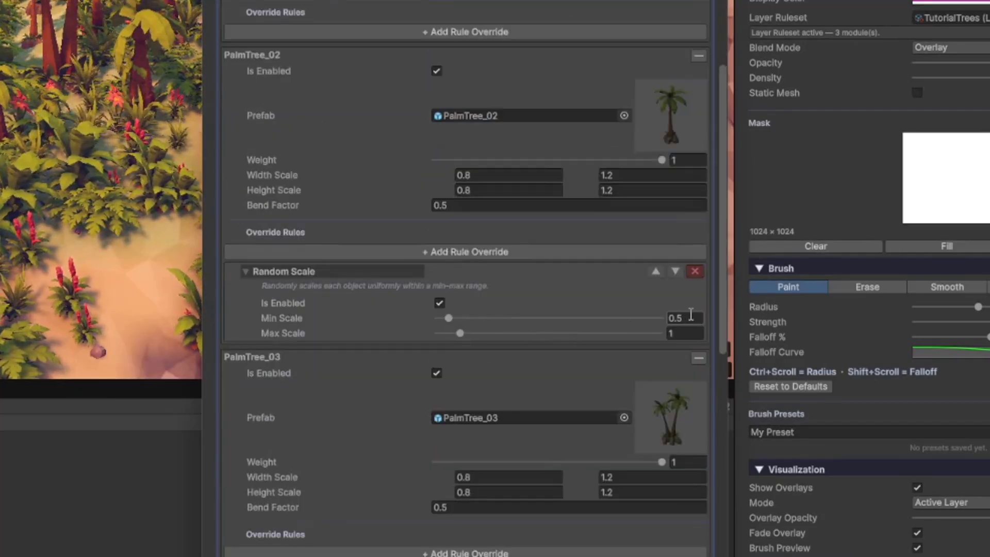
text(1)
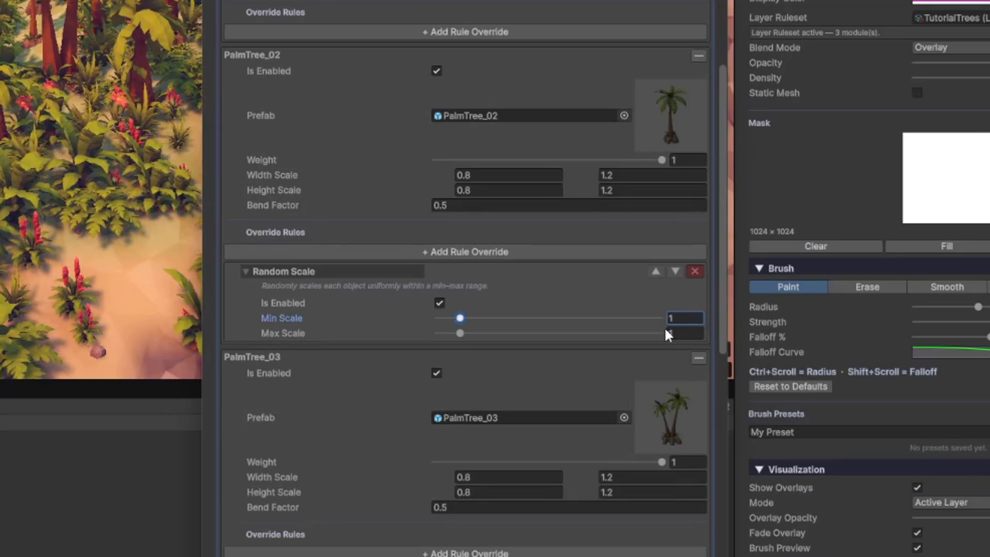
click(678, 334)
text(2)
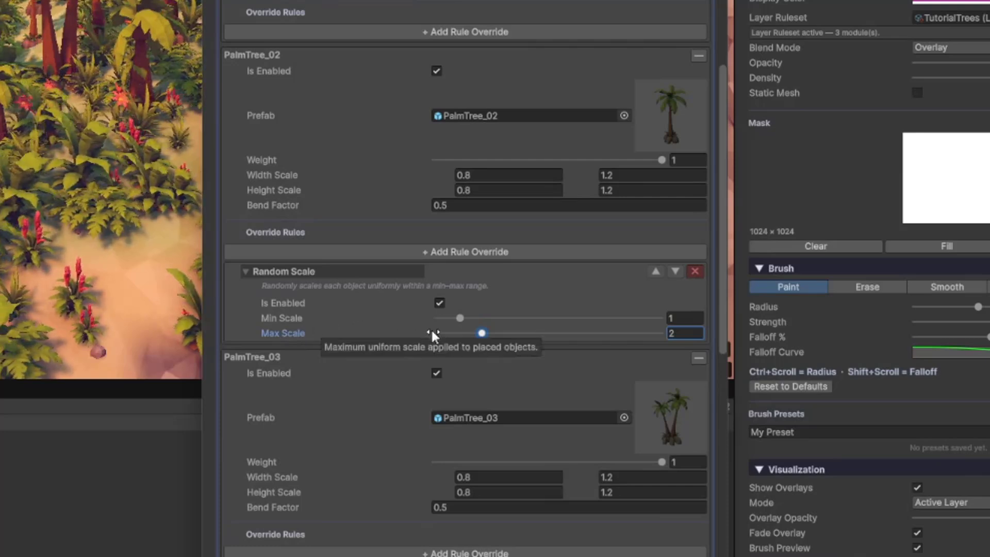
Step: Regenerate the TutorialTrees layer and inspect the palm trees and the cliff side of the island
click(797, 166)
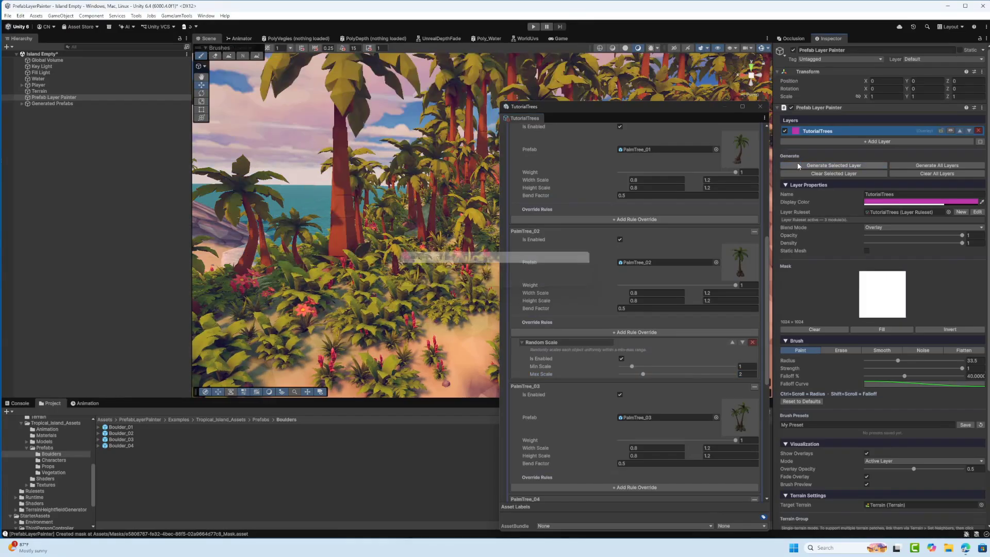
right_drag(343, 134, 403, 95)
right_drag(369, 95, 345, 103)
key(w)
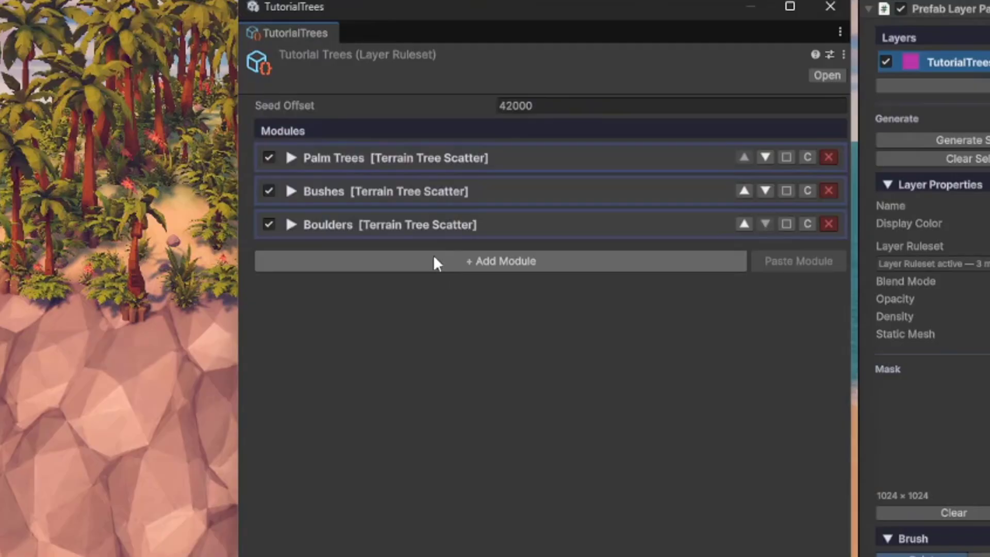
Step: Add a Terrain Tree Scatter module named Cliff Boulders and fill it with the Boulder_01 to Boulder_04 prefabs
click(437, 262)
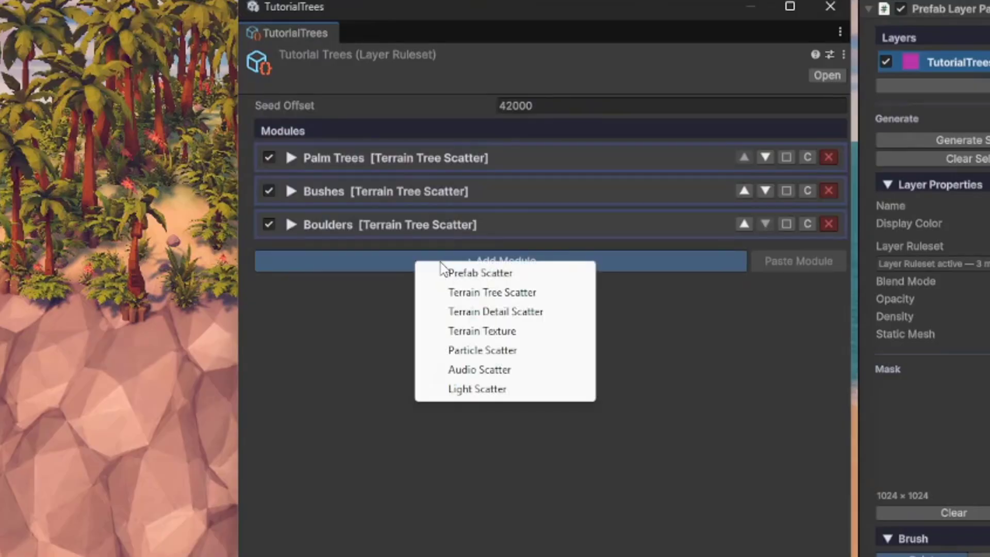
click(463, 293)
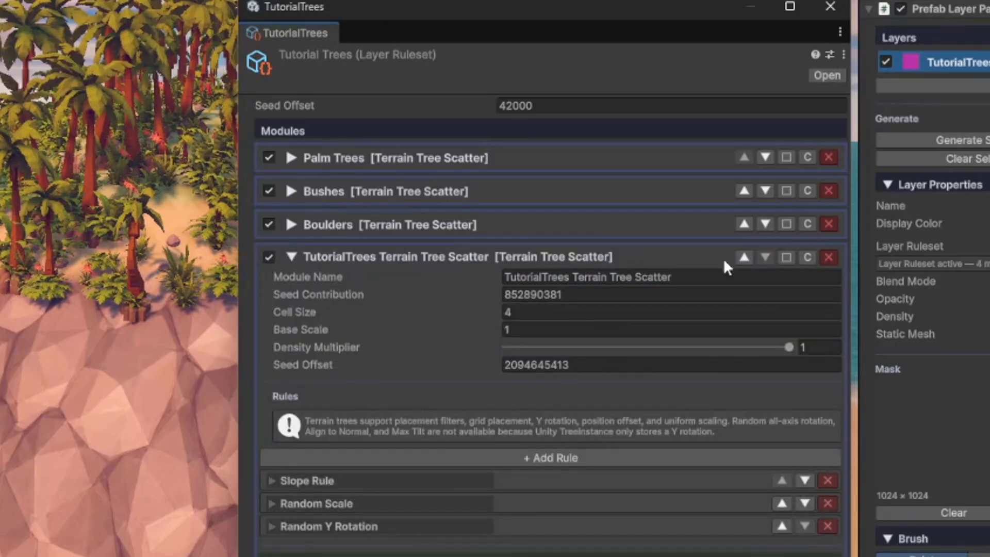
text(Cliff Boulders)
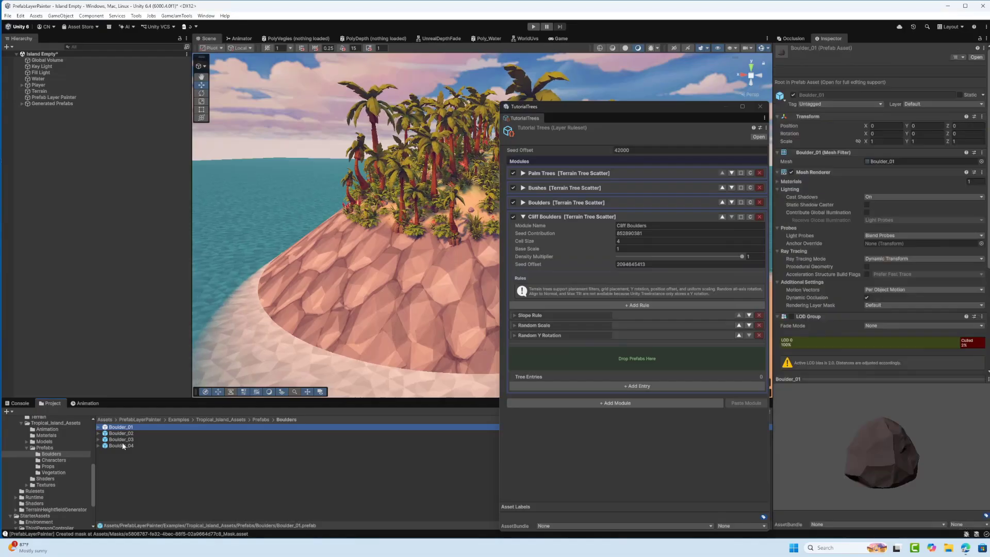
shift+click(123, 446)
drag(347, 447, 611, 364)
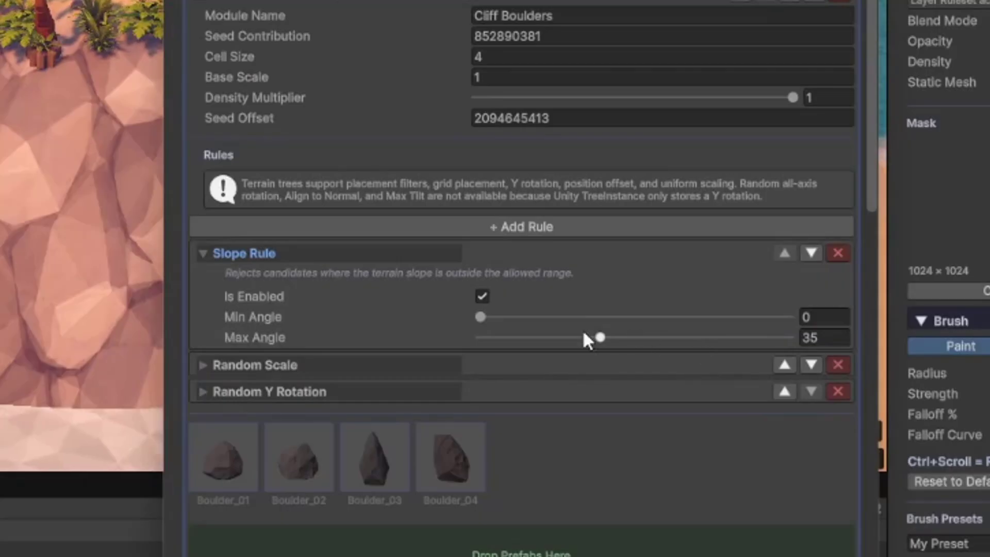
Step: Set the Cliff Boulders Slope Rule to a minimum angle of about 24.8 and a maximum of 90, then regenerate the layer
drag(482, 316, 594, 299)
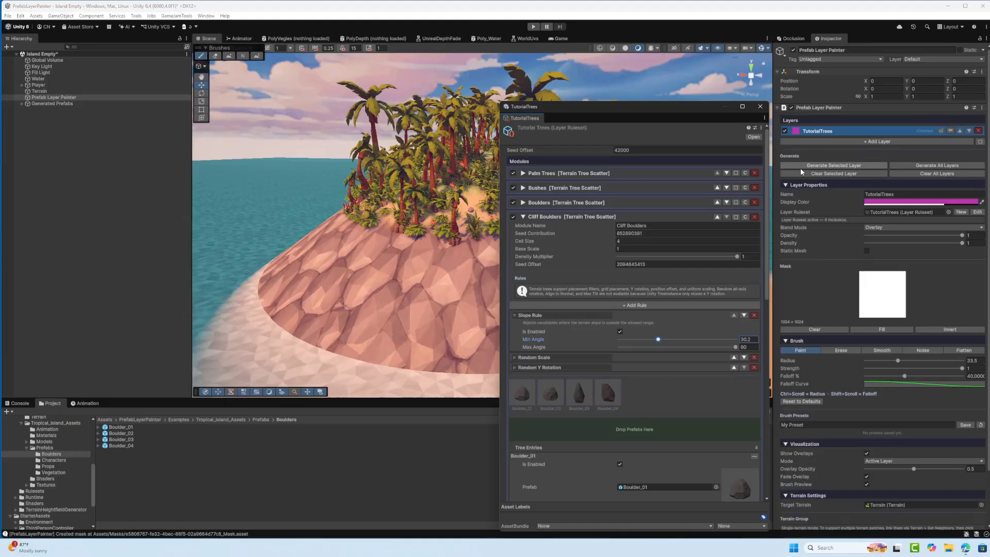
click(800, 164)
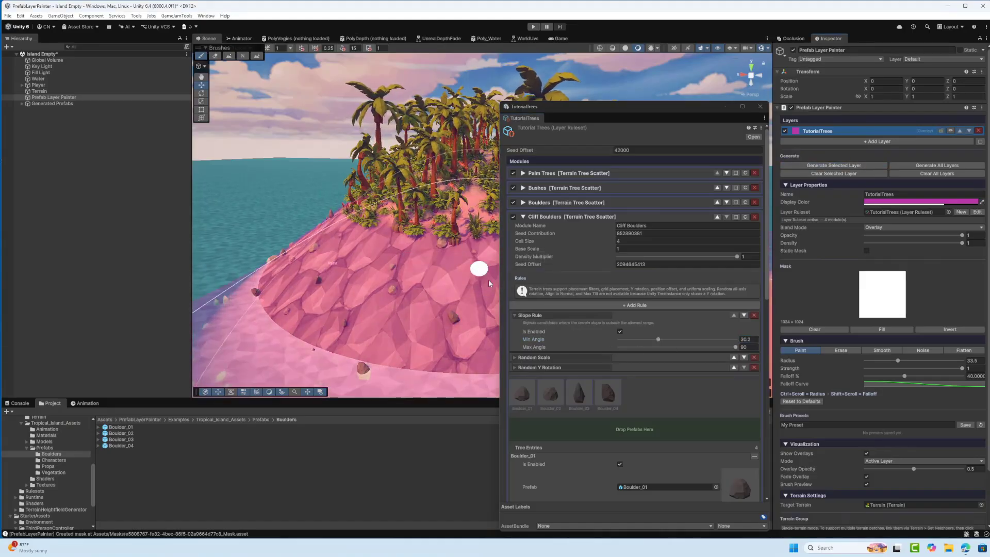
drag(654, 339, 657, 341)
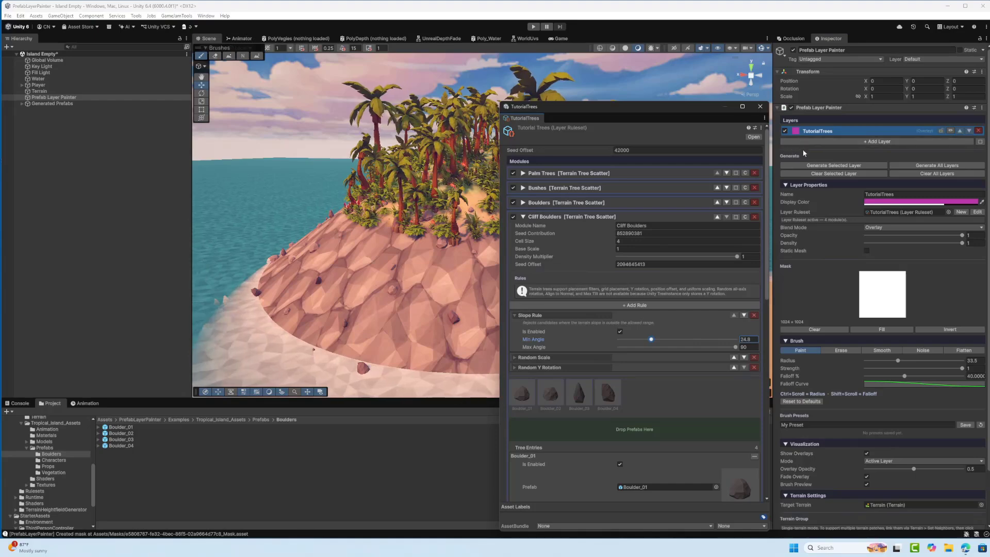
click(803, 165)
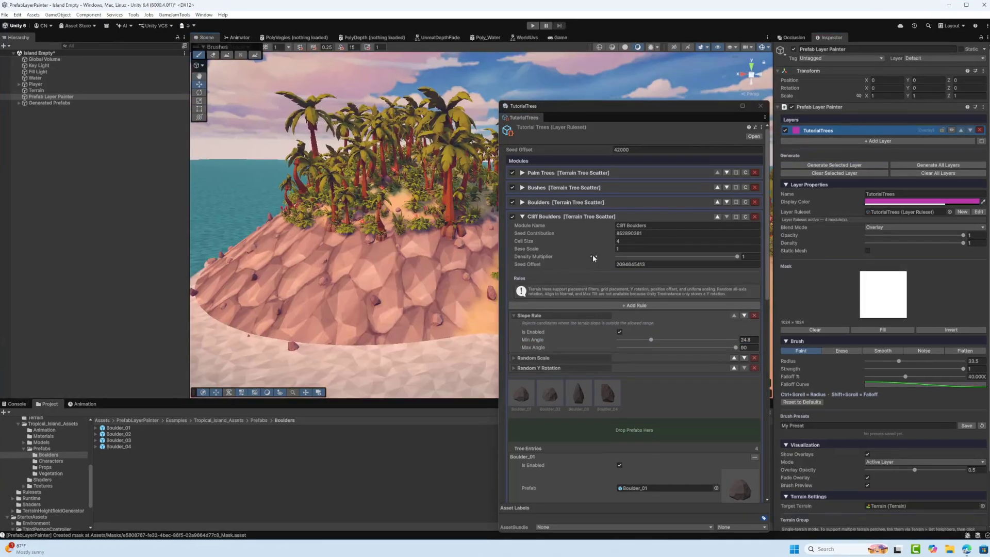
Step: Set the Cliff Boulders base scale to 4, then regenerate the layer and inspect the cliffs
click(639, 248)
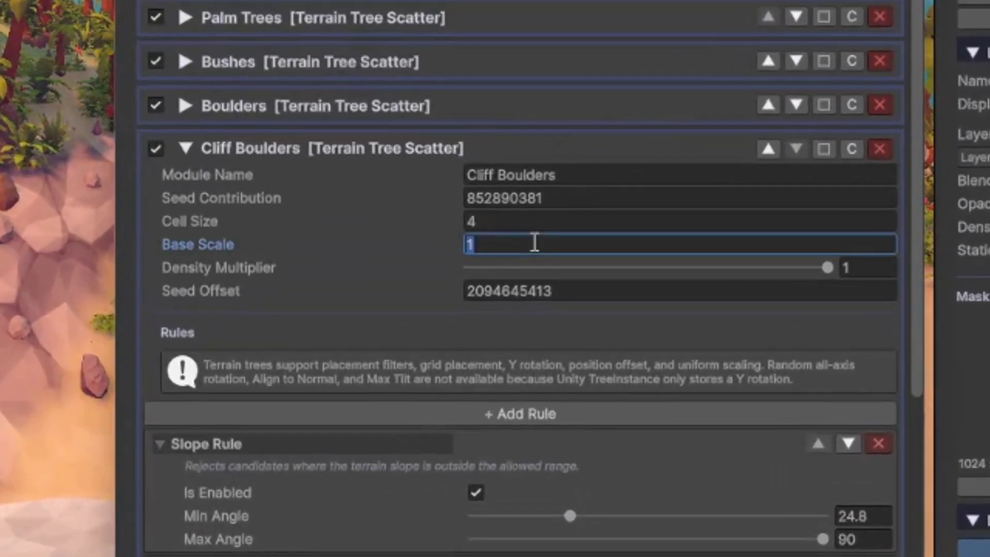
text(4)
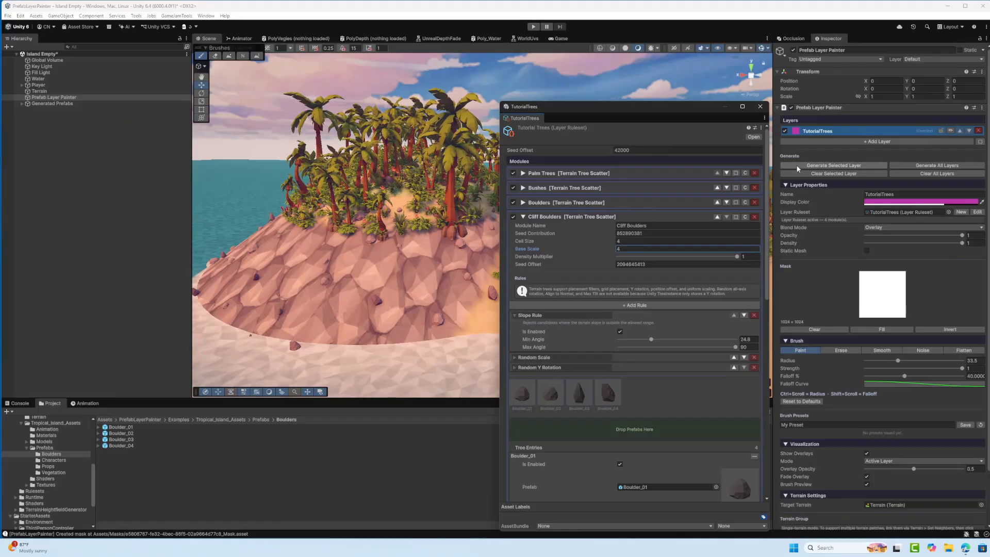
click(797, 166)
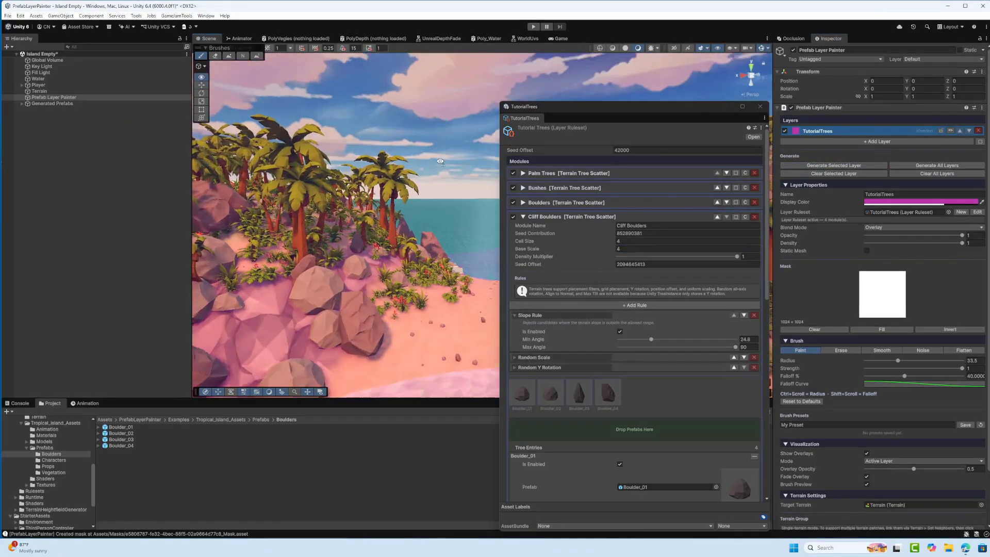
Step: Remove the Boulder_03 and Boulder_04 entries from the Cliff Boulders module and regenerate the layer
scroll(687, 415, down, 12)
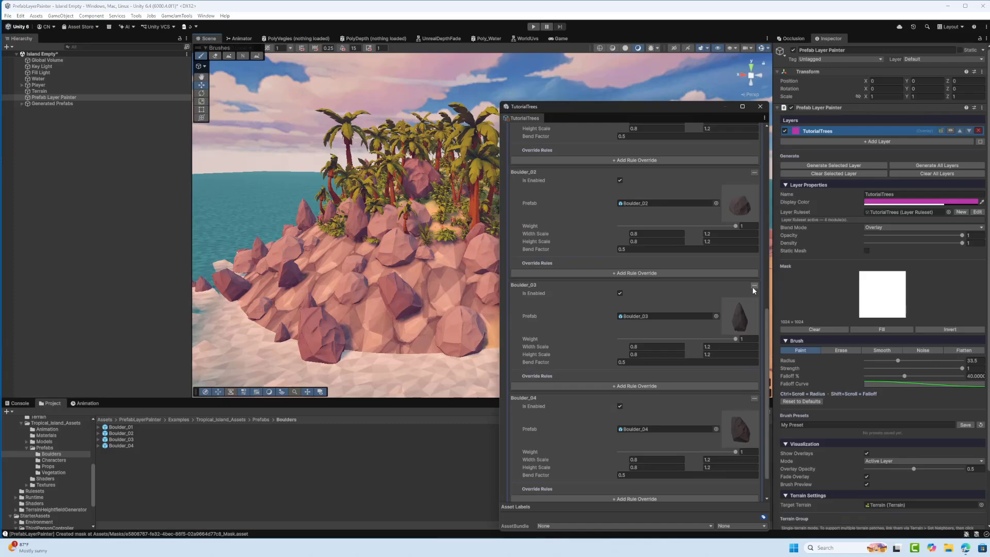
click(752, 287)
click(754, 363)
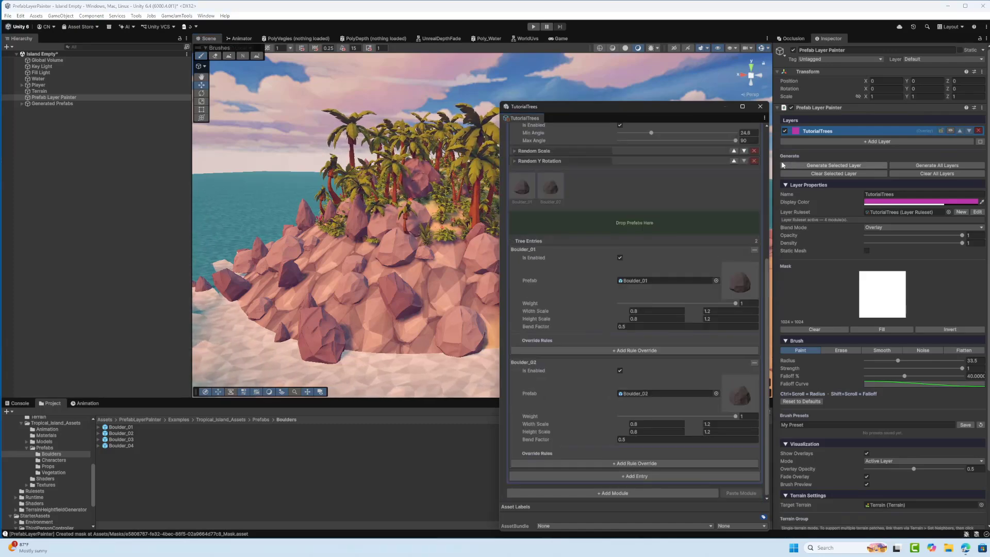
scroll(412, 219, up, 5)
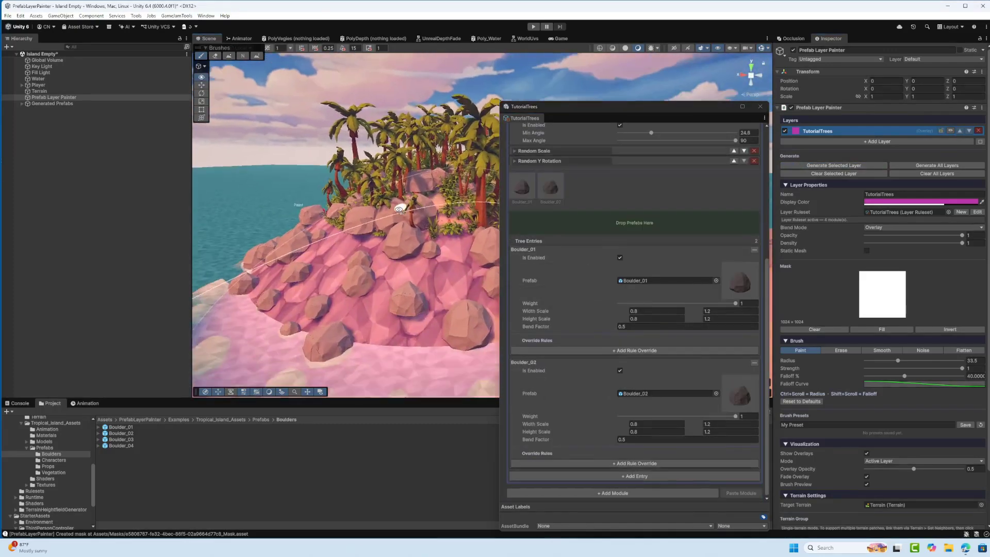
Step: Add a Height Rule with a minimum height of 5 to the Cliff Boulders module and regenerate the layer
scroll(618, 232, up, 3)
click(611, 223)
mouse_move(623, 245)
click(686, 242)
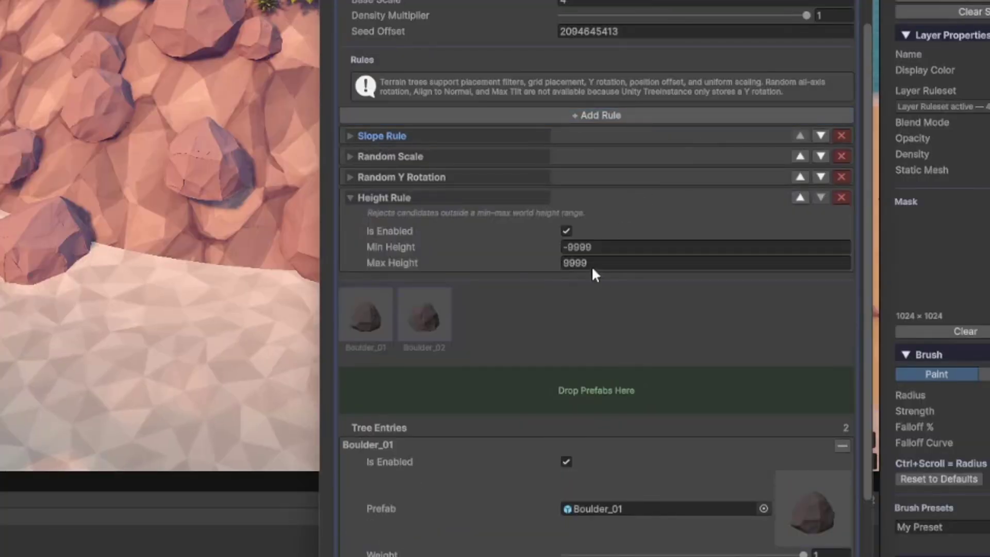
click(626, 247)
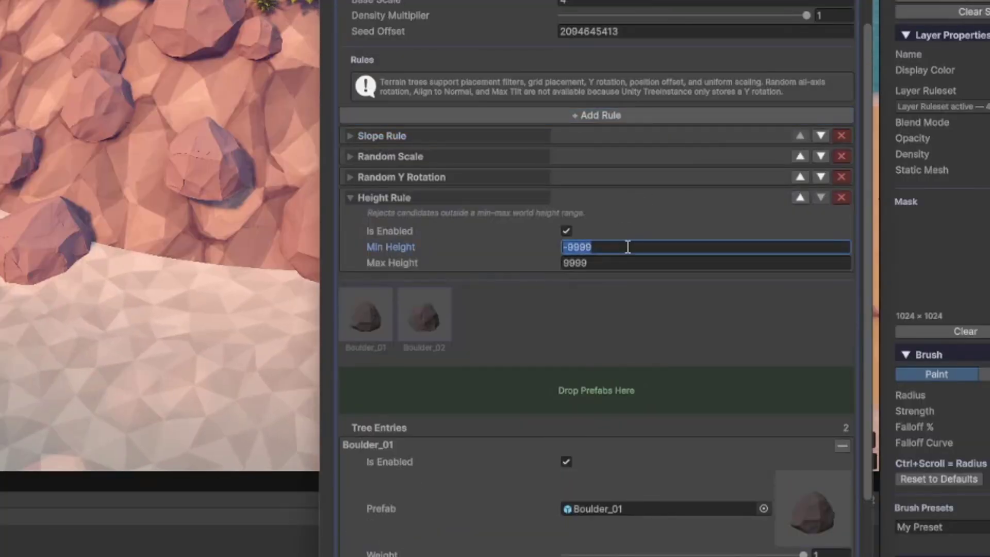
text(5)
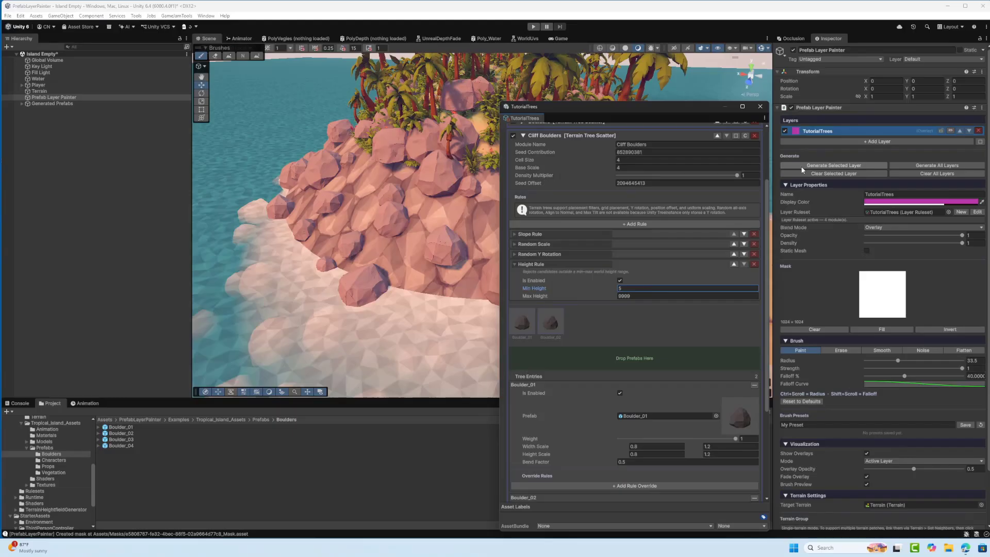
click(800, 165)
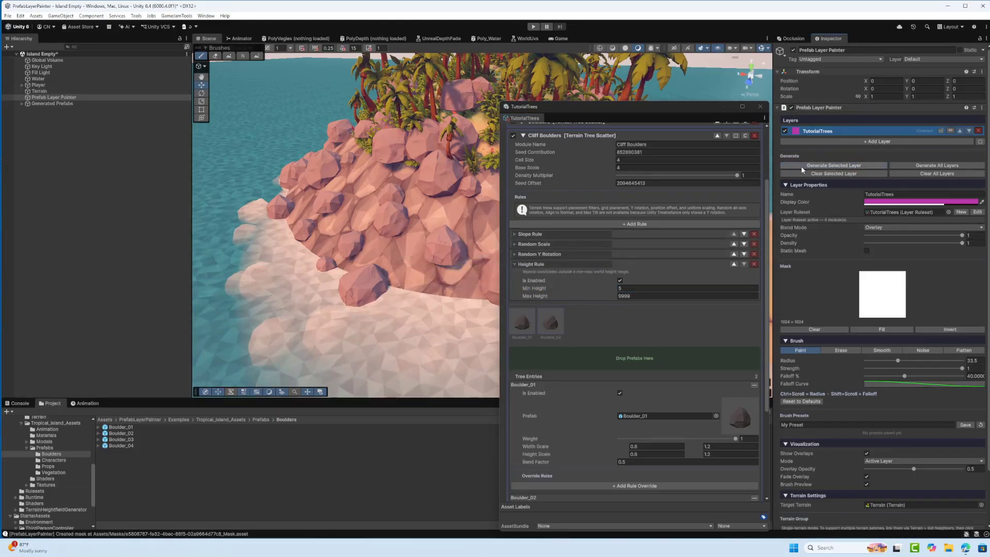
Step: Add an Offset rule with a Y offset of -1 to the Cliff Boulders module and regenerate the layer
alt+drag(420, 217, 464, 139)
click(616, 224)
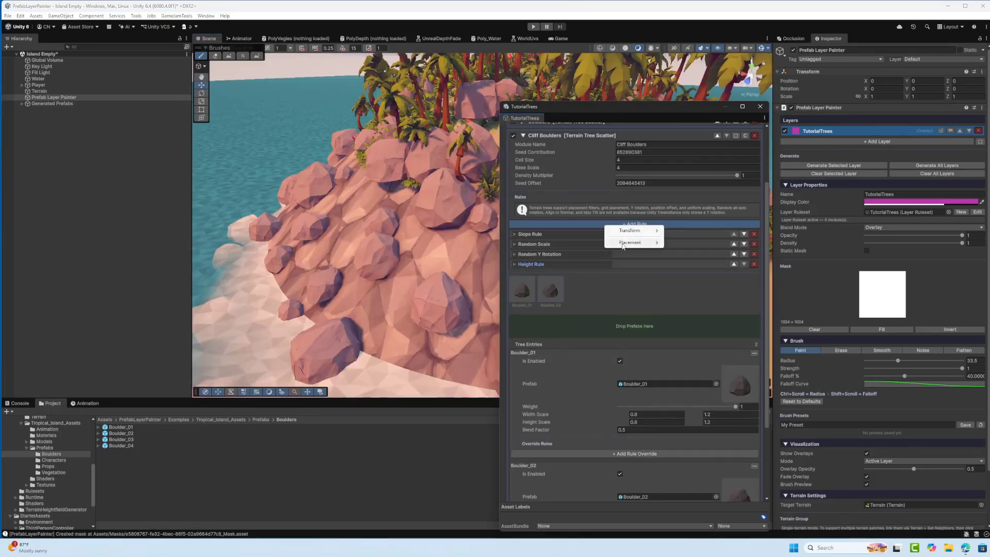
mouse_move(620, 236)
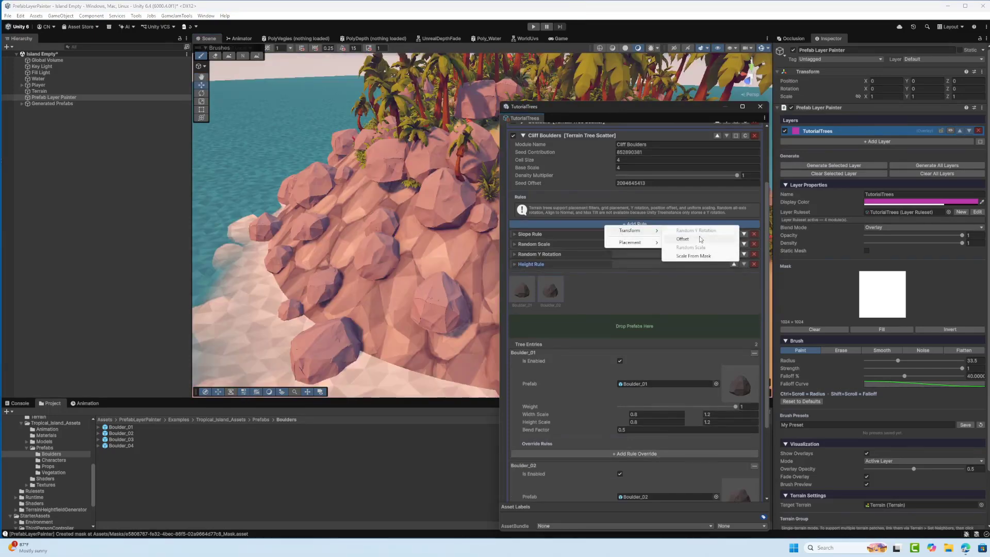
click(683, 239)
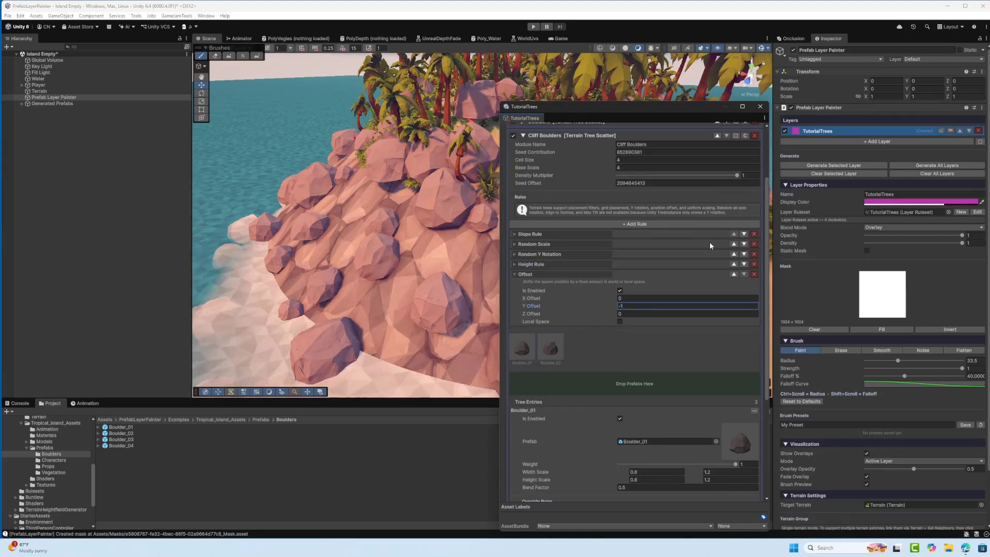
click(812, 167)
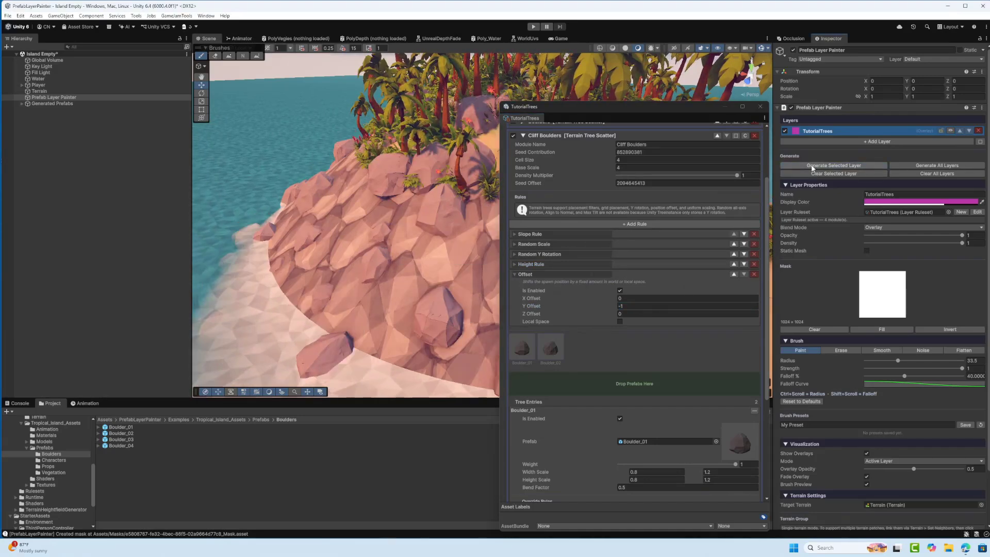
Step: Set the cell size of the Cliff Boulders module to 2
right_drag(325, 227, 613, 201)
click(634, 162)
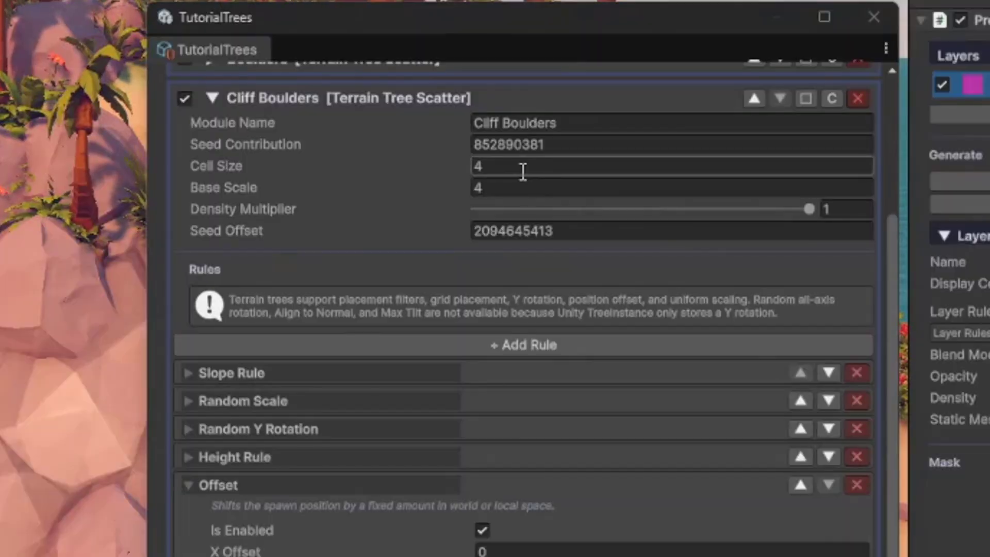
text(2)
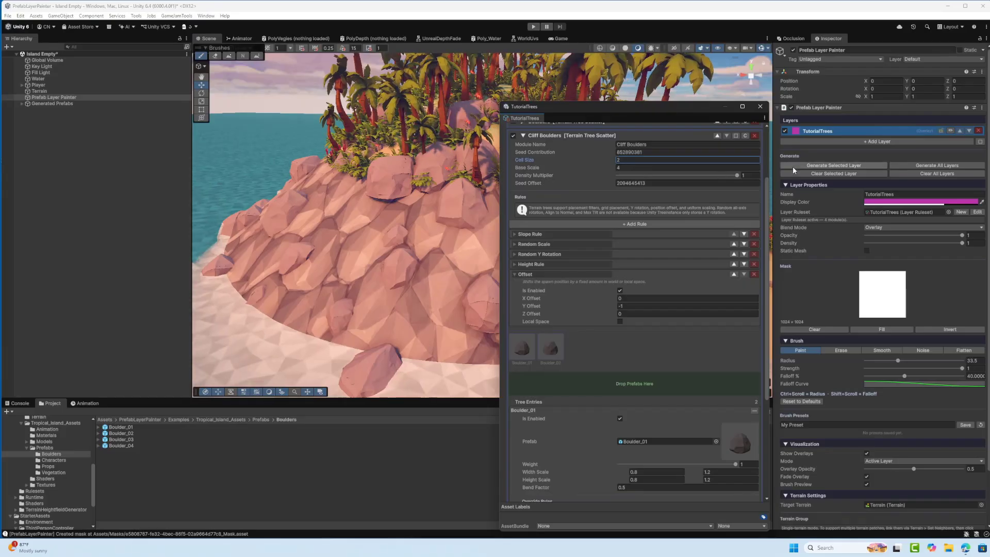
Step: Regenerate the TutorialTrees layer with the updated Cliff Boulders settings and move the ruleset window clear of the scene
click(793, 166)
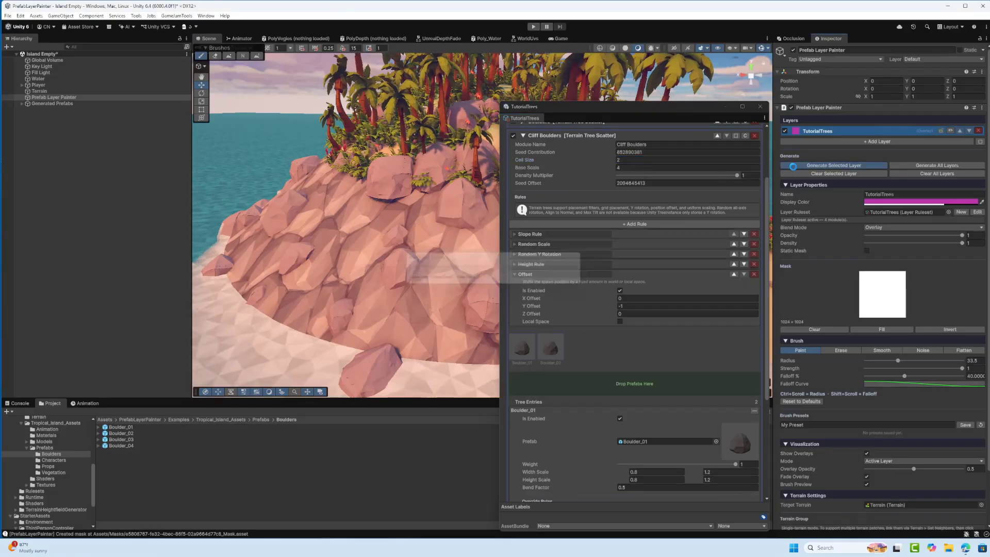
scroll(441, 172, up, 5)
right_drag(441, 172, 661, 149)
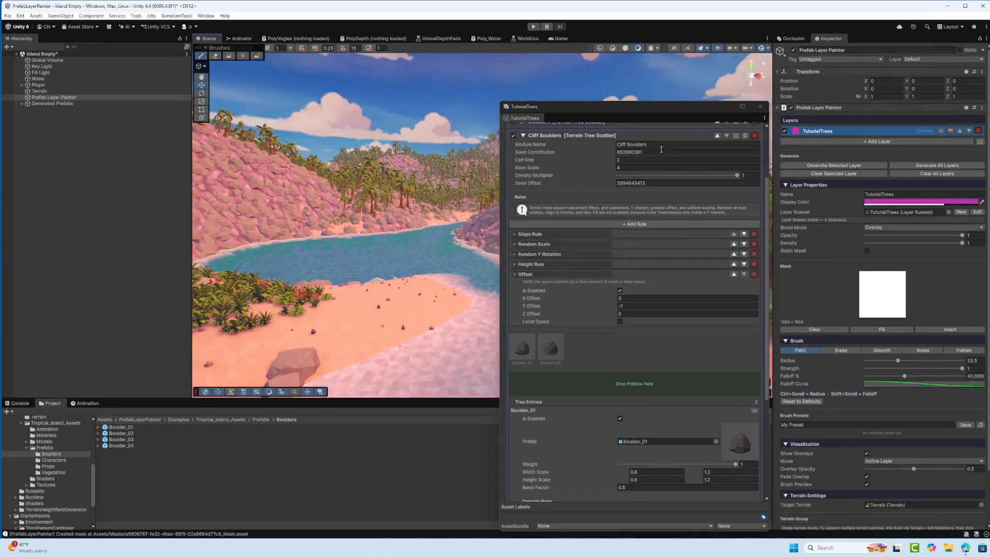
drag(597, 103, 795, 96)
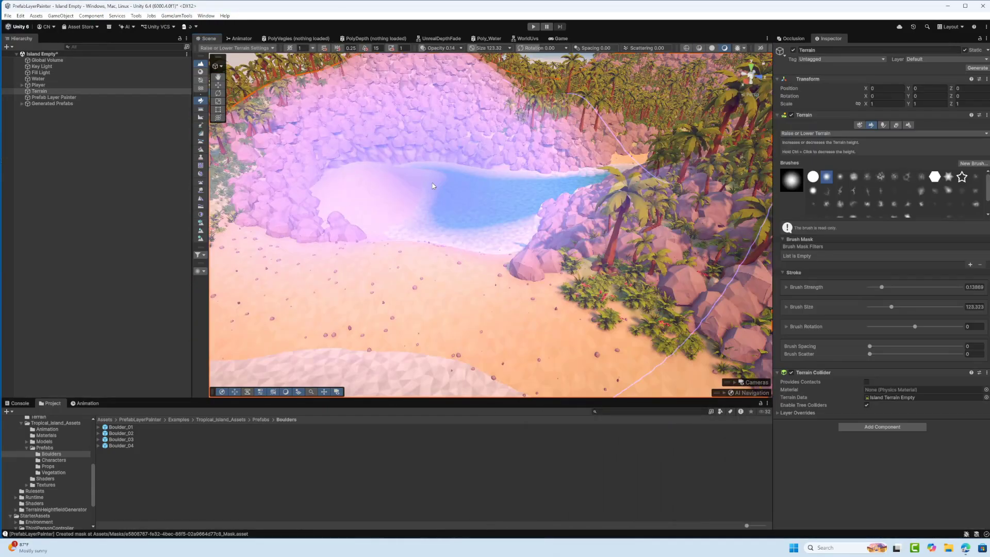
Step: Raise the terrain across the water inlet below the boulder cliff and regenerate the TutorialTrees layer on the reshaped ground
drag(442, 181, 420, 168)
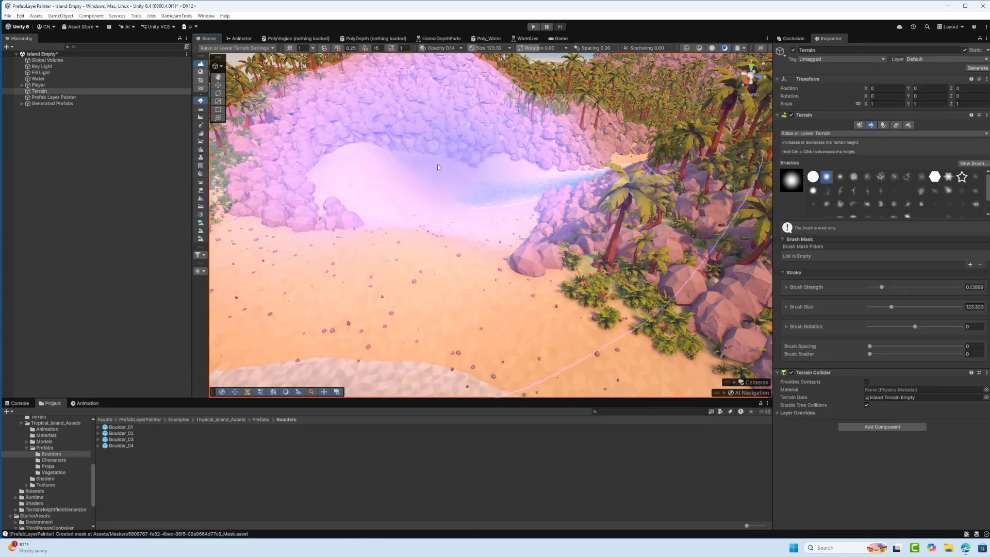
click(82, 98)
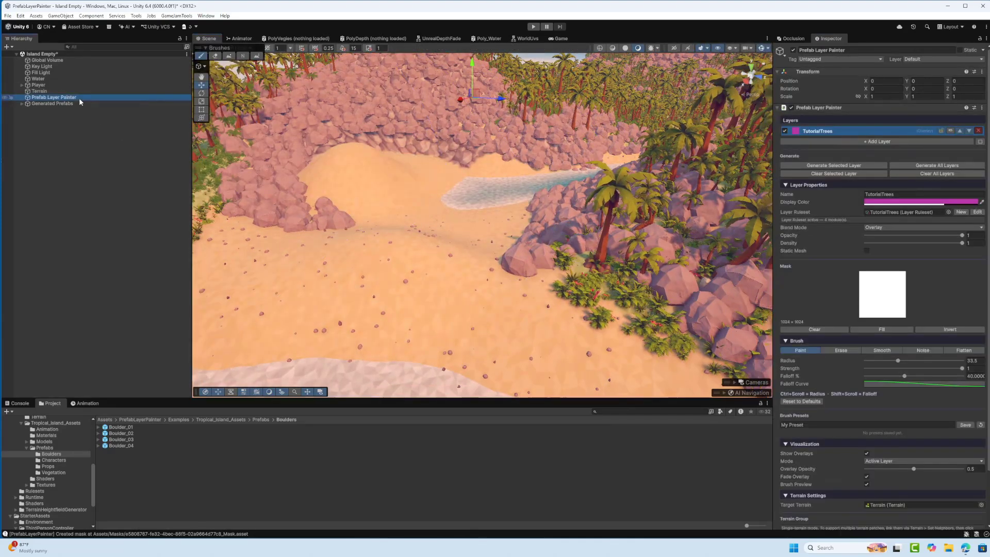
click(823, 166)
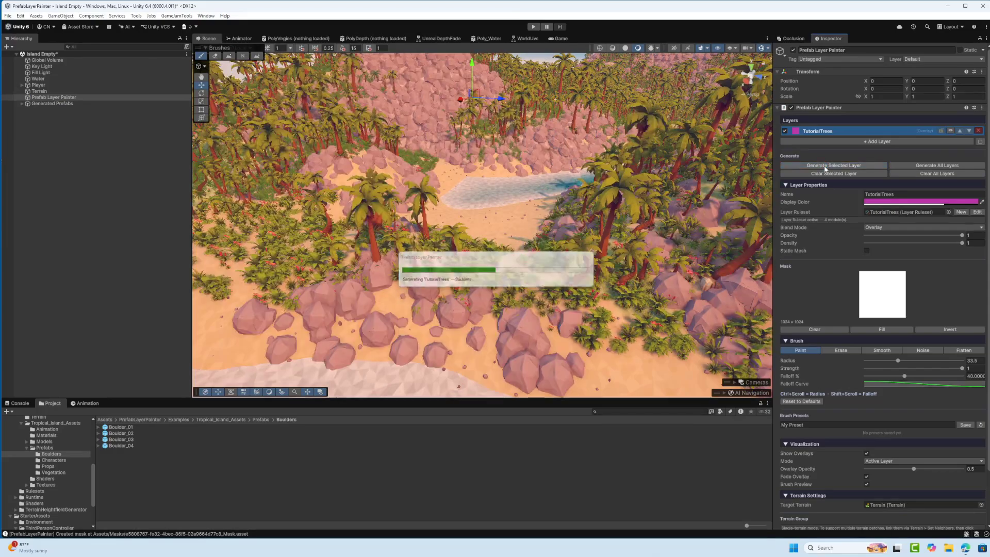
mouse_move(616, 156)
right_down()
mouse_move(551, 121)
mouse_move(543, 103)
mouse_move(591, 92)
mouse_move(706, 104)
mouse_move(541, 95)
mouse_move(510, 84)
mouse_move(387, 105)
mouse_move(491, 116)
mouse_move(464, 115)
mouse_move(581, 165)
mouse_move(693, 291)
mouse_move(697, 241)
mouse_move(647, 239)
mouse_move(791, 282)
right_up()
key(s)
key(s)
key(w)
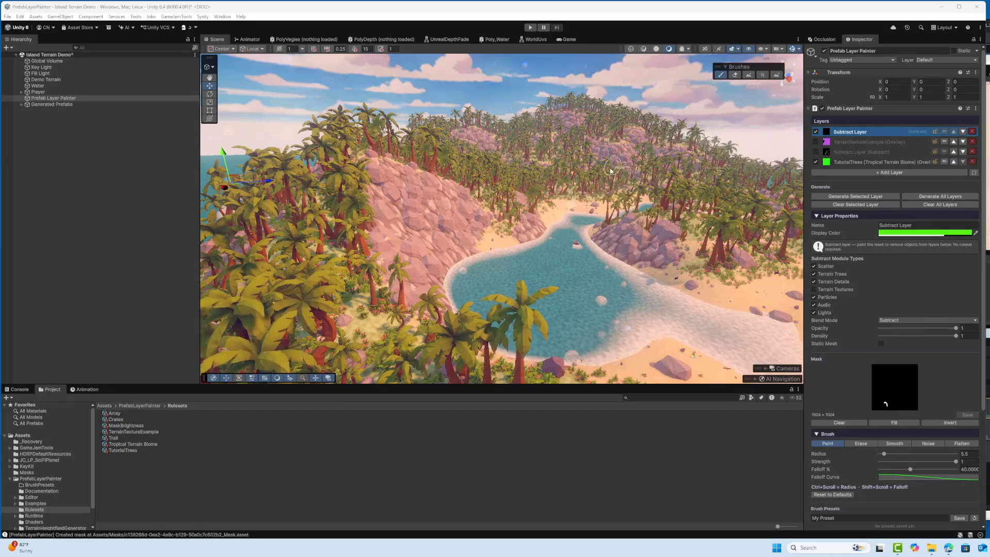
Step: Look over the lagoon and palm forest in the Island Terrain Demo scene and select the Prefab Layer Painter object
right_drag(610, 170, 663, 185)
click(104, 136)
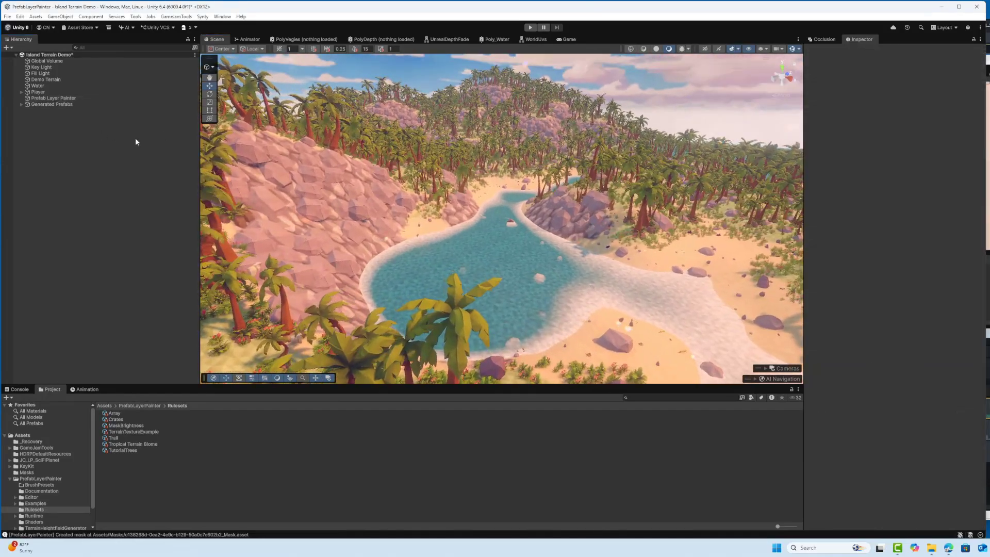
right_drag(556, 221, 417, 215)
click(83, 97)
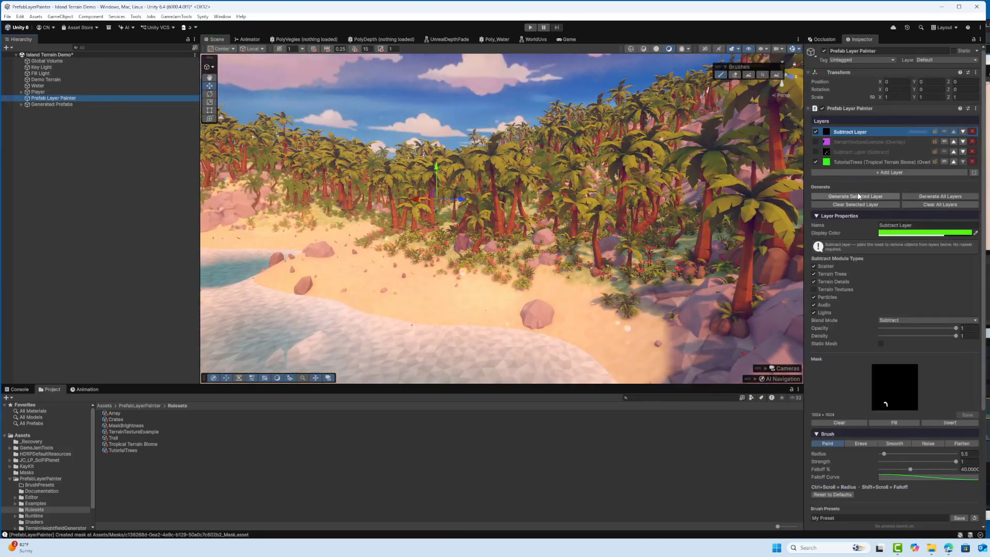